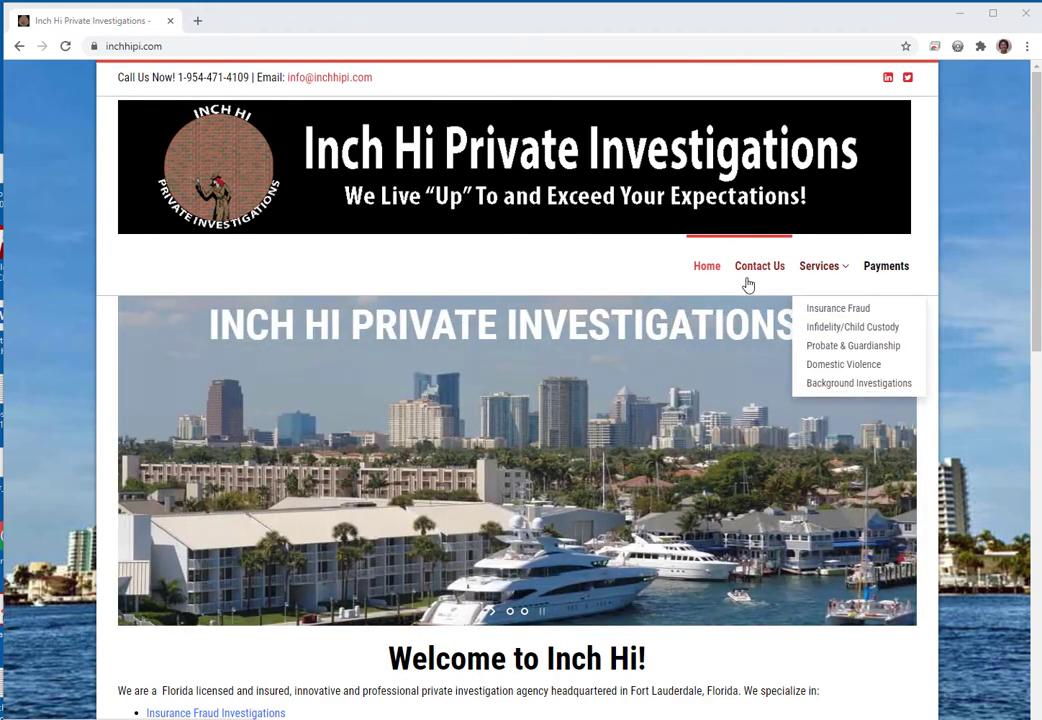
- Scroll the inchhipi.com home page and open the Contact Us page
scroll(1038, 310, down, 2)
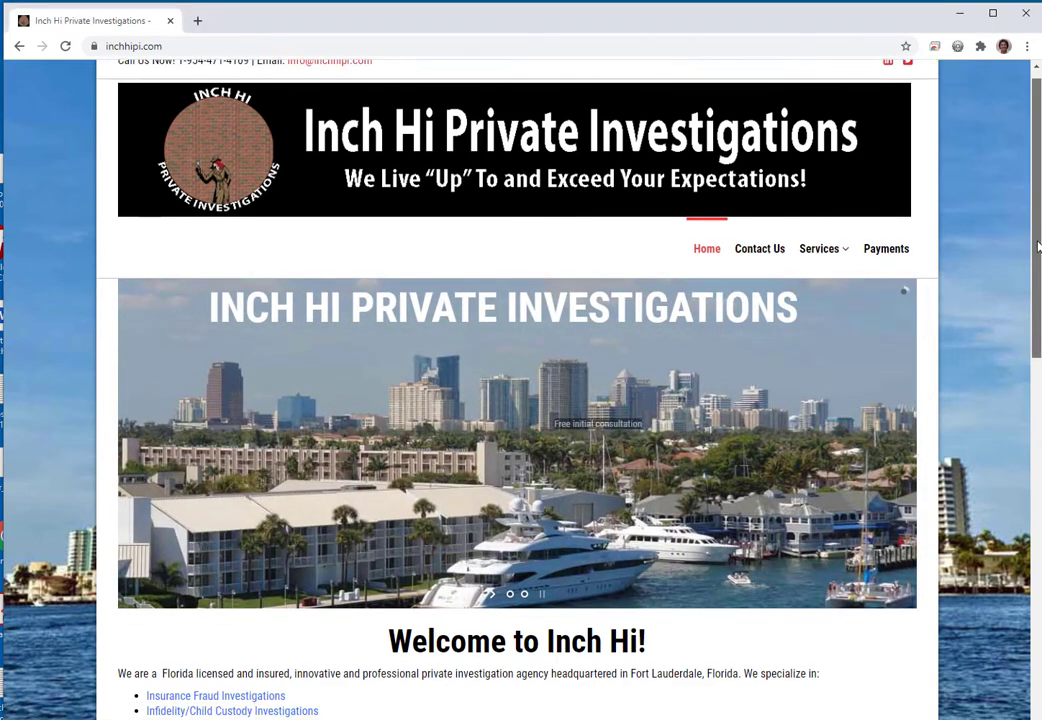
drag(1038, 310, 1032, 185)
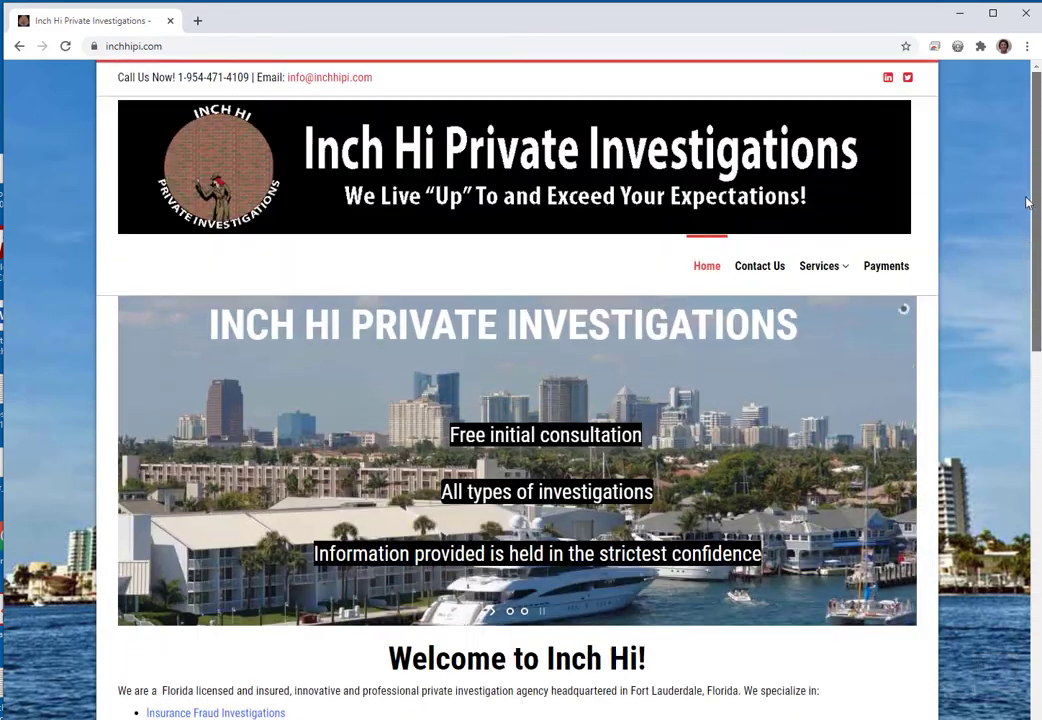
click(763, 273)
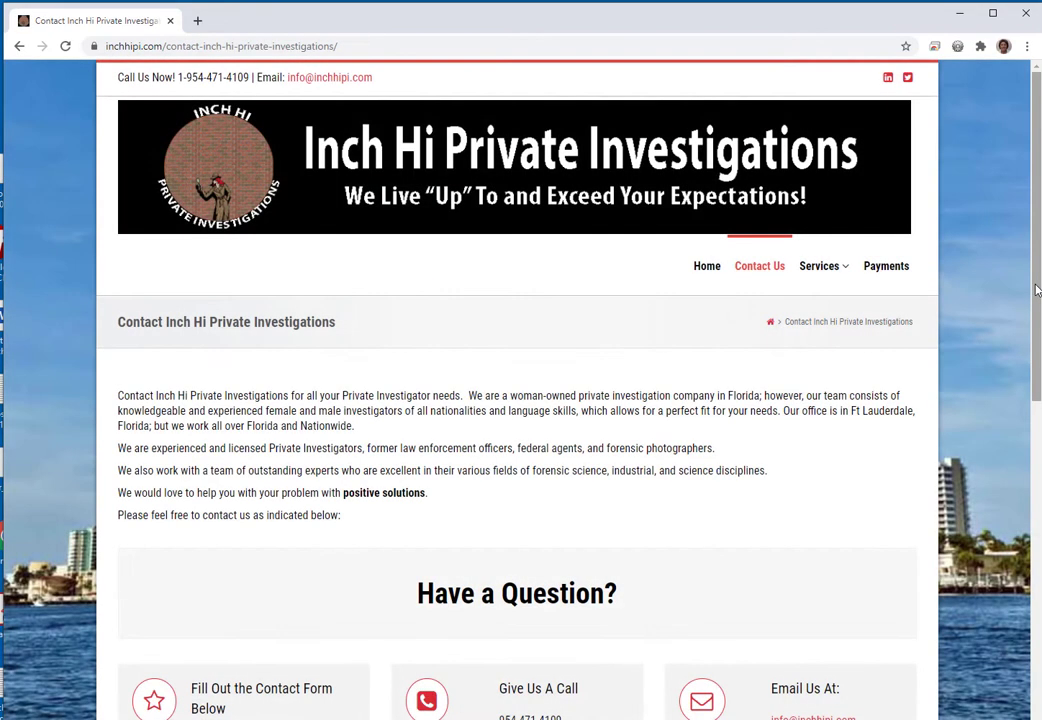
- View the Services > Insurance Fraud Investigations page, then minimize Chrome
mouse_move(1036, 312)
mouse_down()
mouse_move(1035, 597)
mouse_move(1020, 301)
mouse_up()
scroll(1020, 301, up, 1)
mouse_move(822, 265)
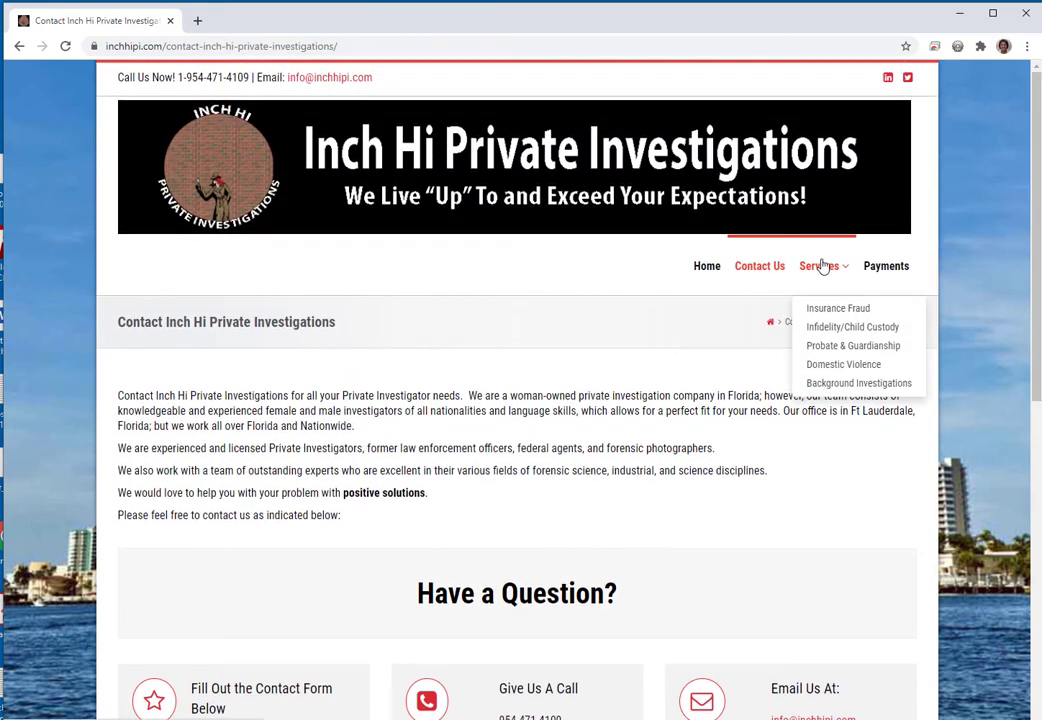
click(824, 311)
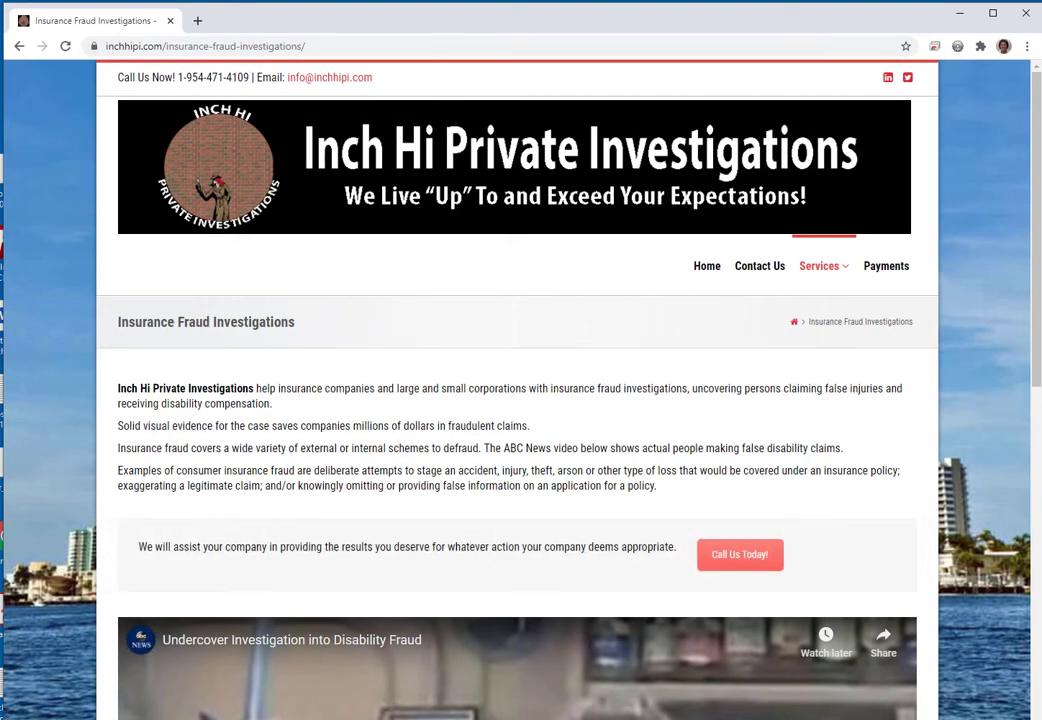
scroll(1035, 421, down, 5)
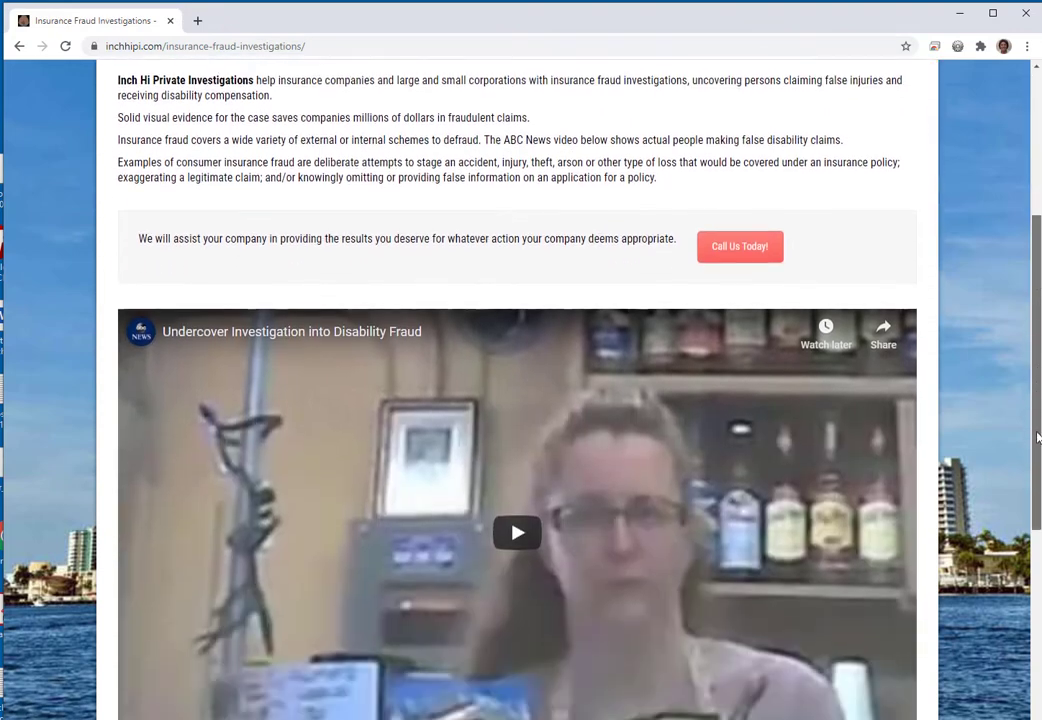
scroll(1035, 421, up, 5)
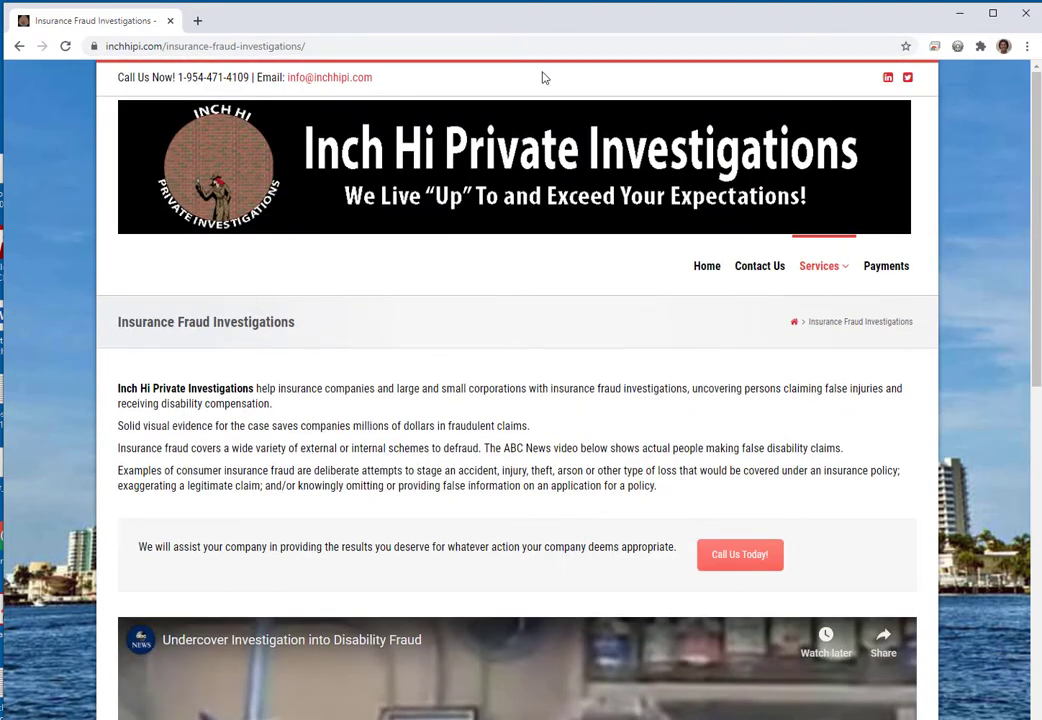
click(960, 15)
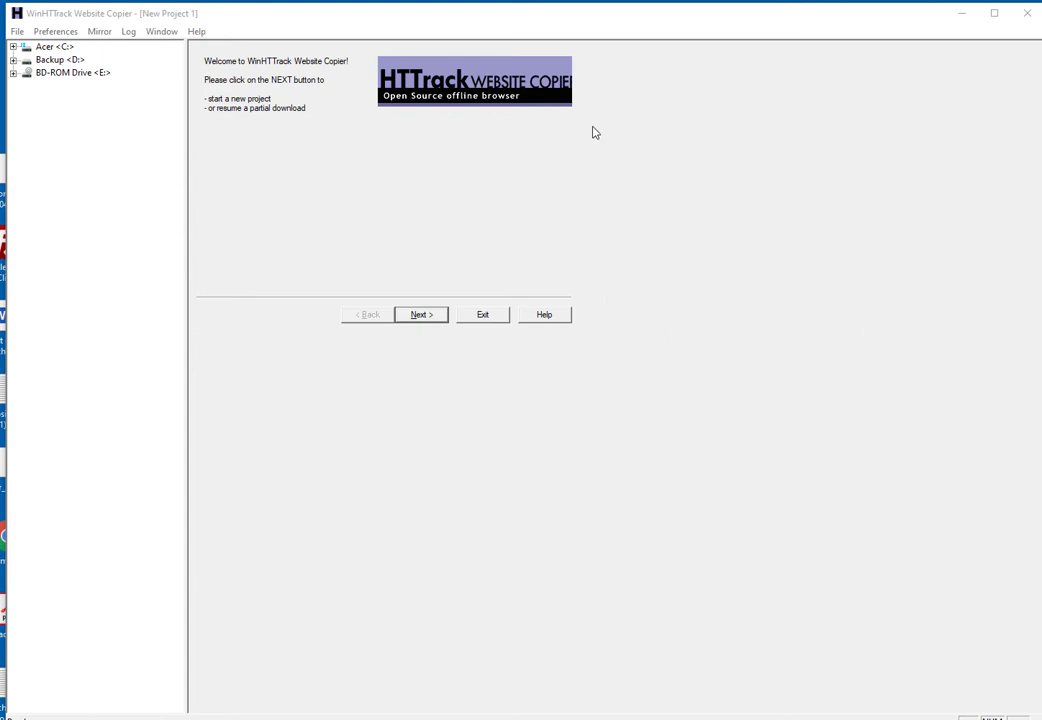
- Start a new project named 'Inchhipi' in the Website Backup category
click(426, 317)
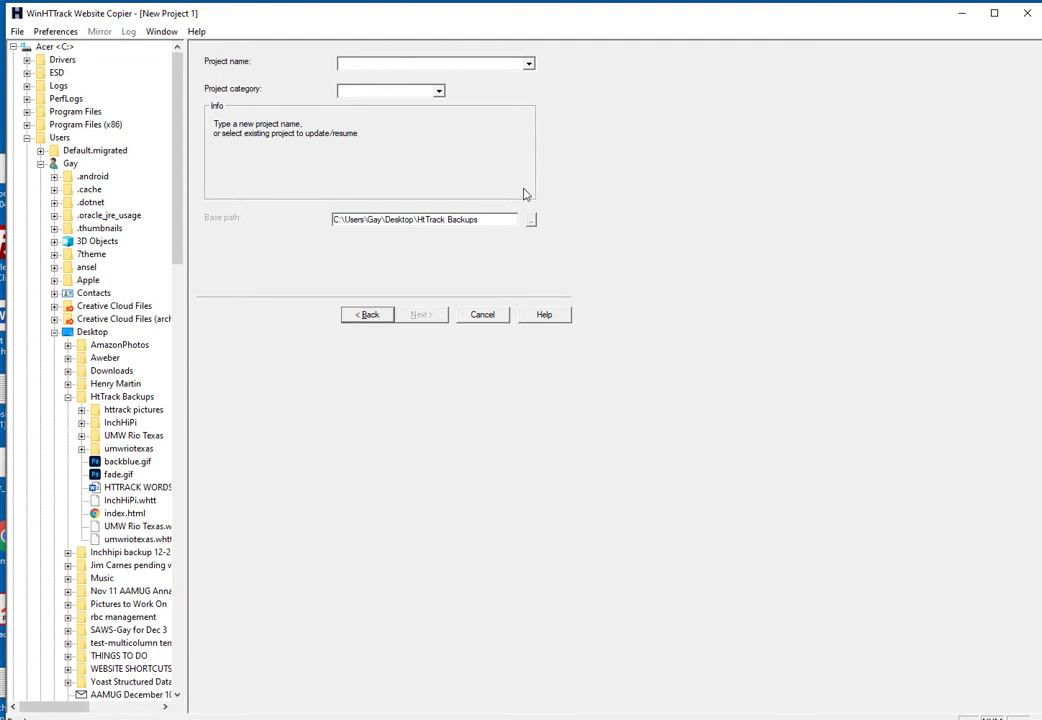
text(Inchhipi)
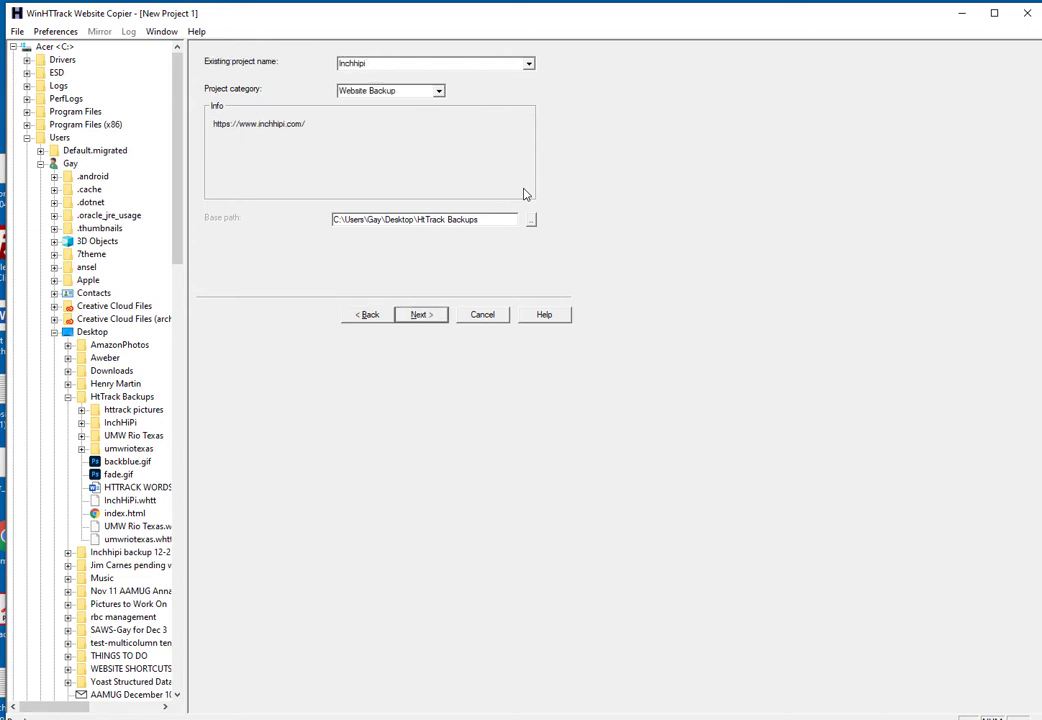
click(439, 91)
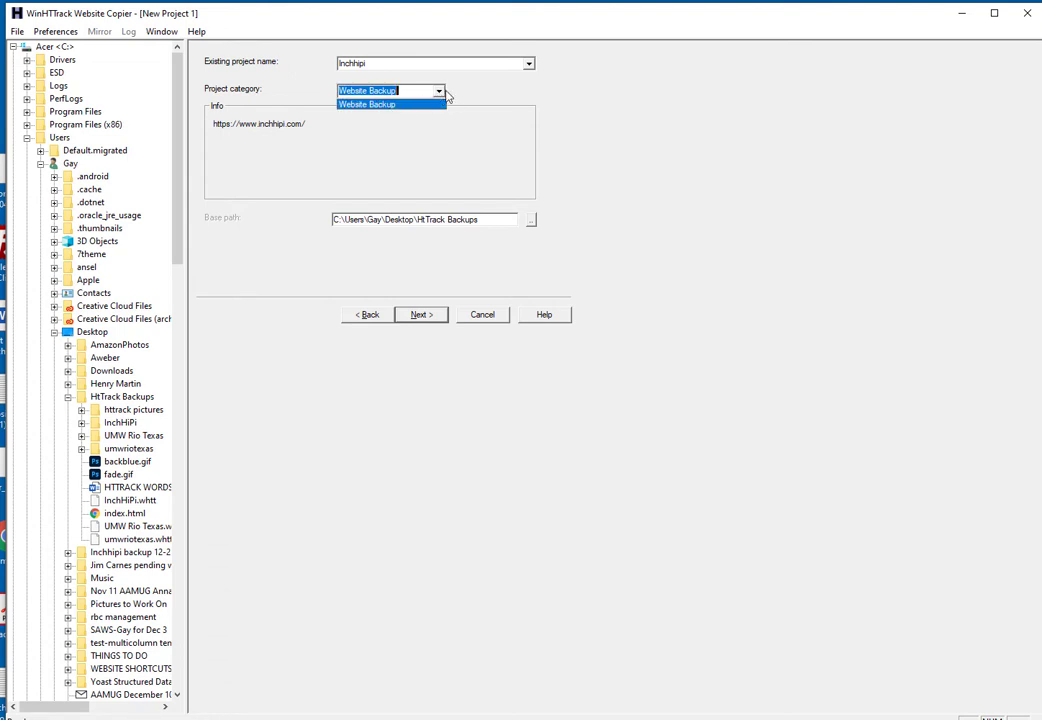
click(362, 90)
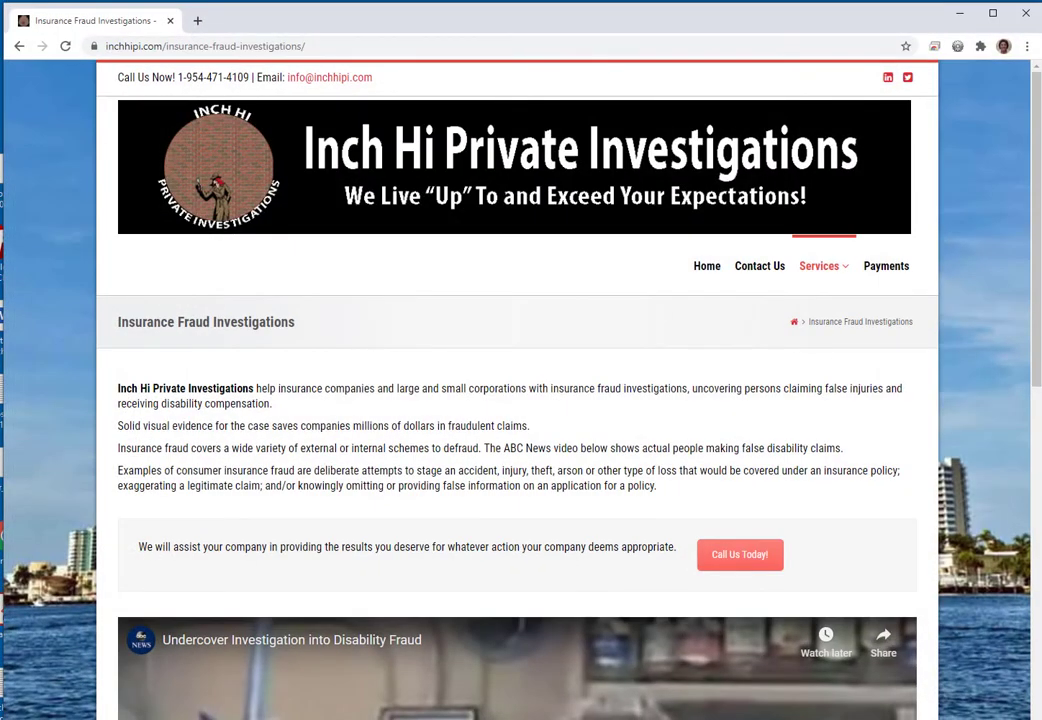
- Copy the inchhipi.com home page URL from Chrome's address bar and minimize Chrome
click(706, 266)
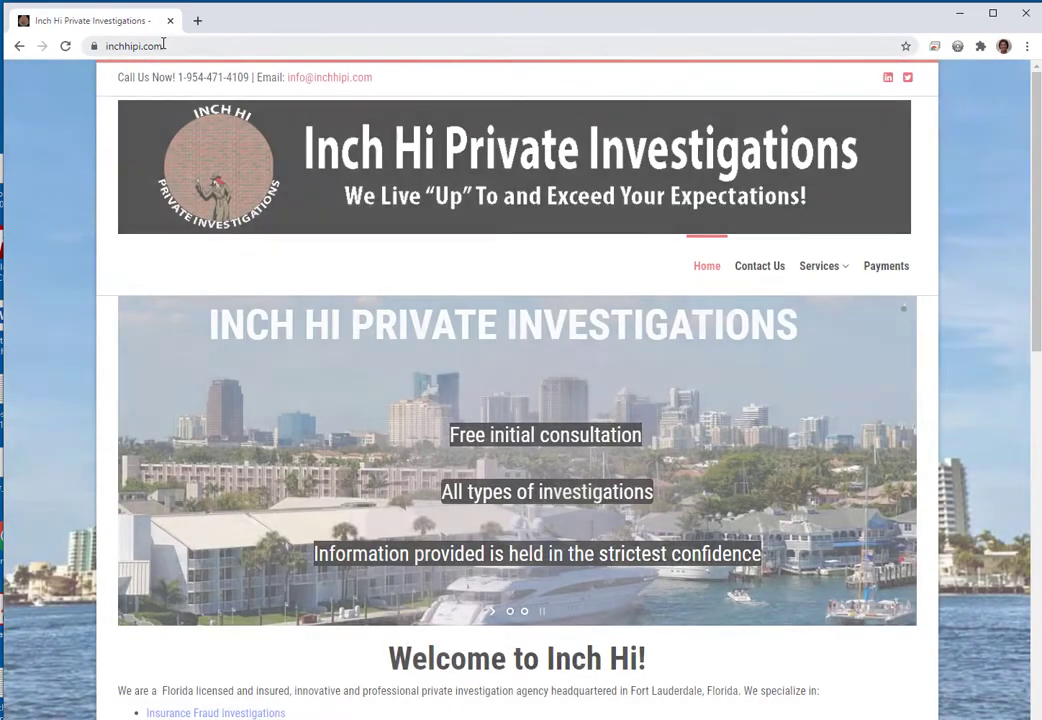
click(147, 46)
key(ctrl+c)
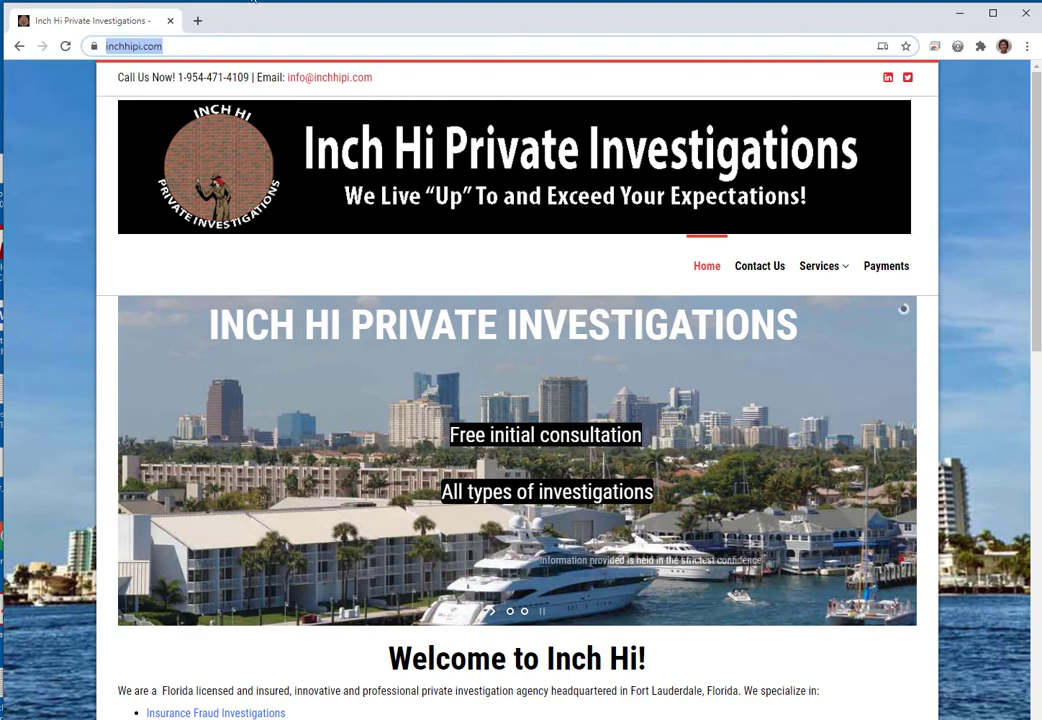
click(960, 13)
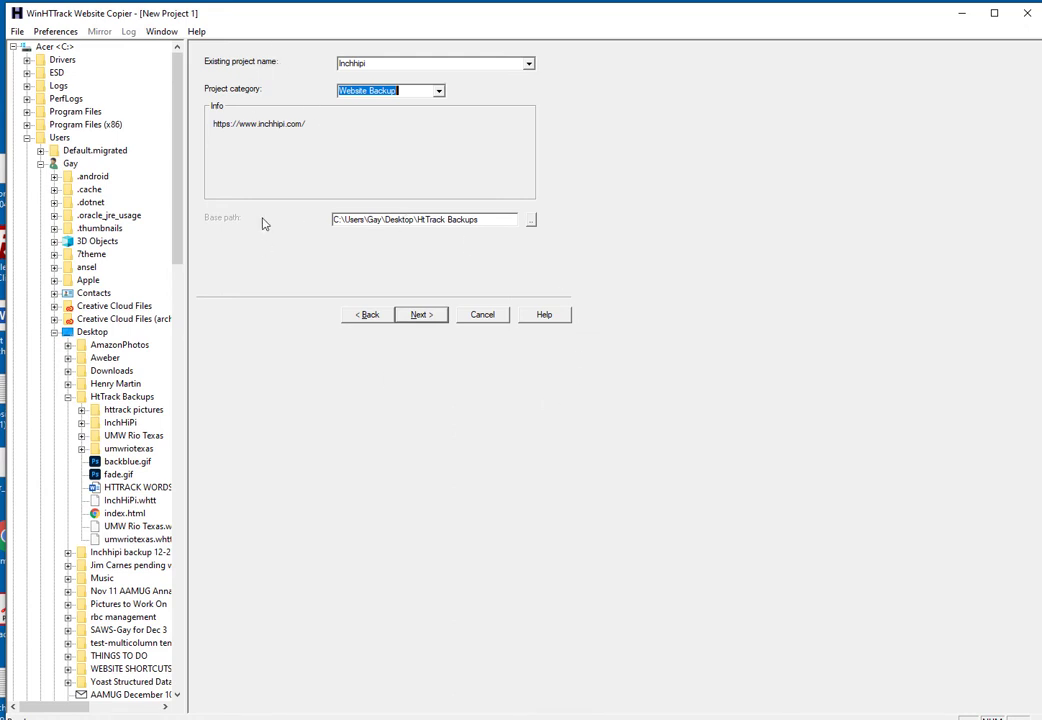
- Set the base path to the Desktop folder 'Inchhipi backup 12-21-20' and continue to Mirroring Mode
click(531, 220)
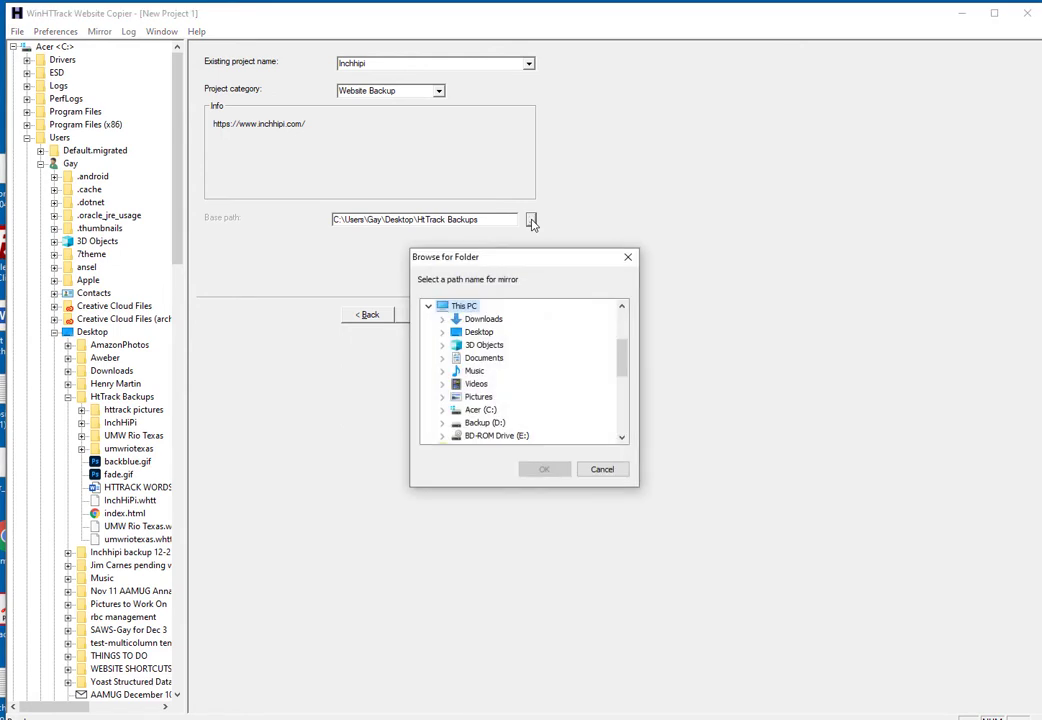
click(479, 333)
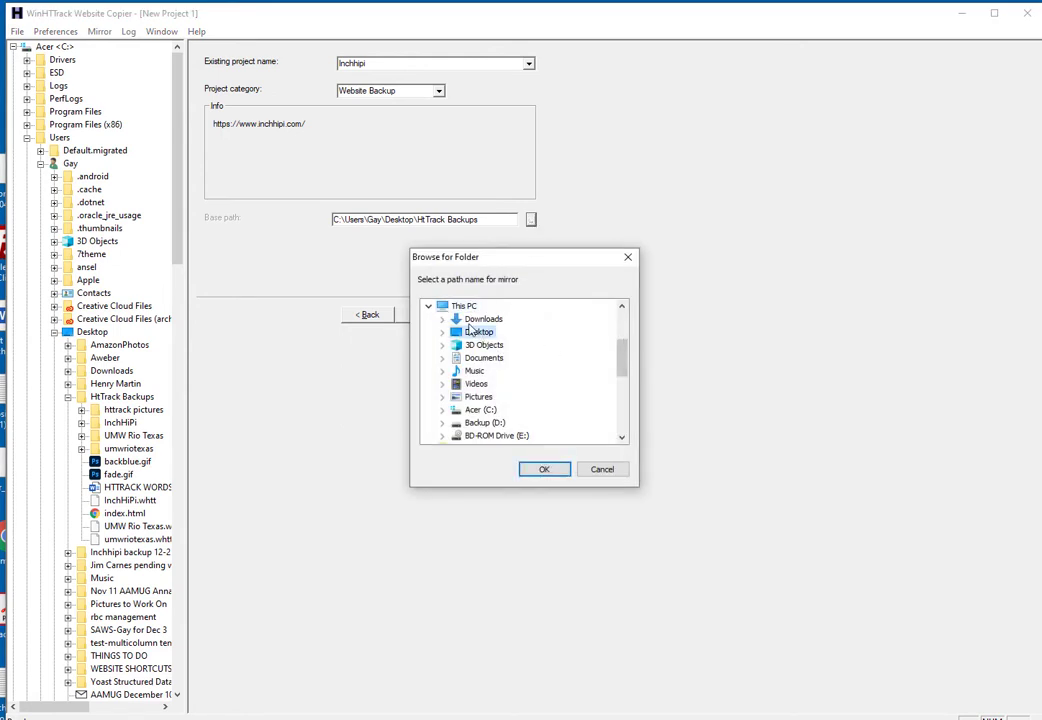
double_click(475, 333)
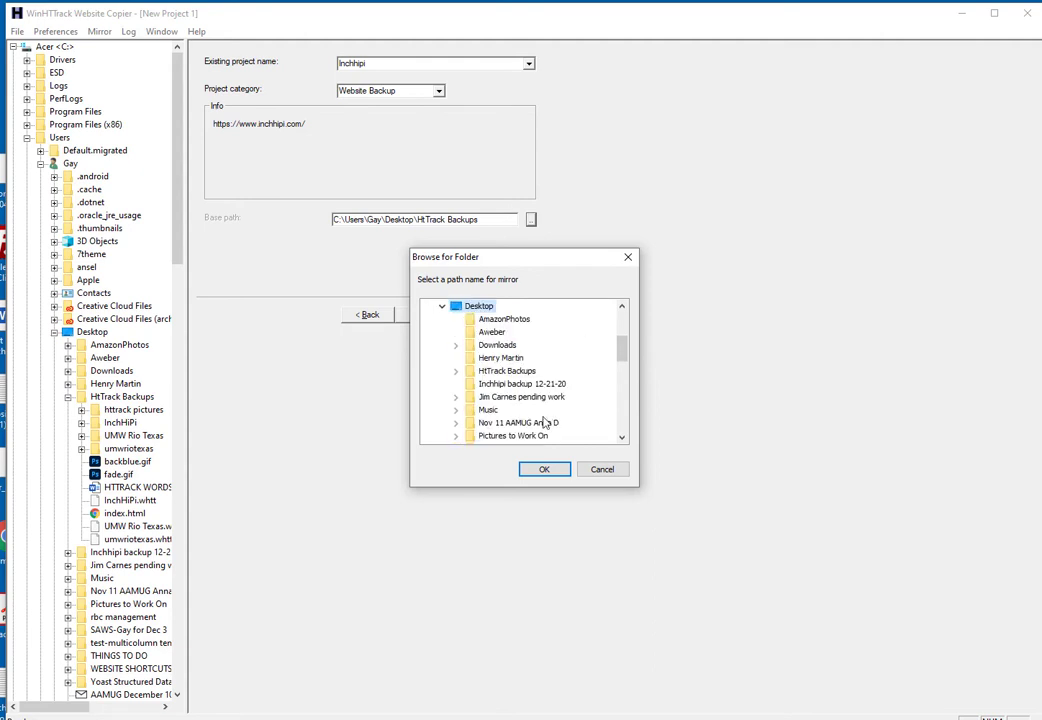
click(500, 386)
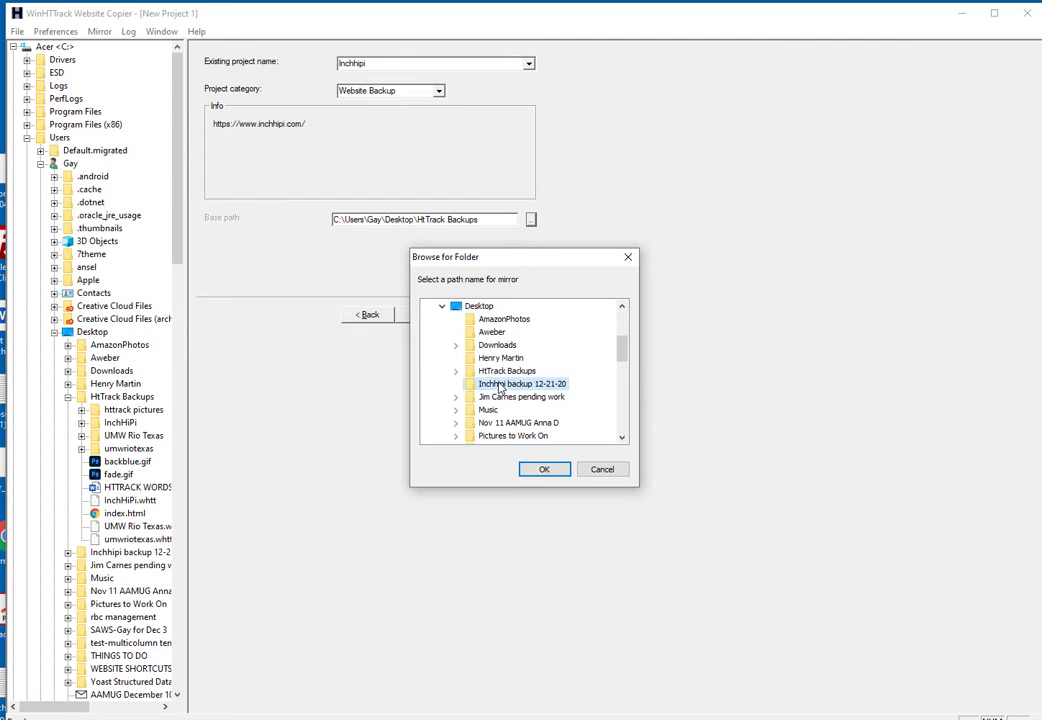
click(540, 470)
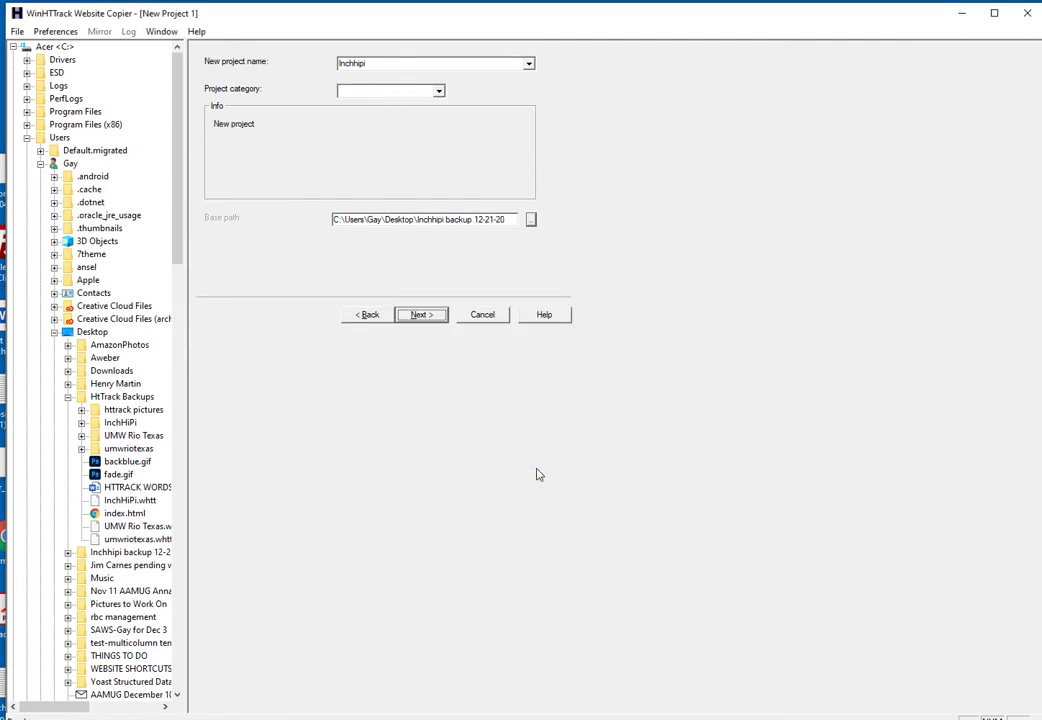
click(432, 316)
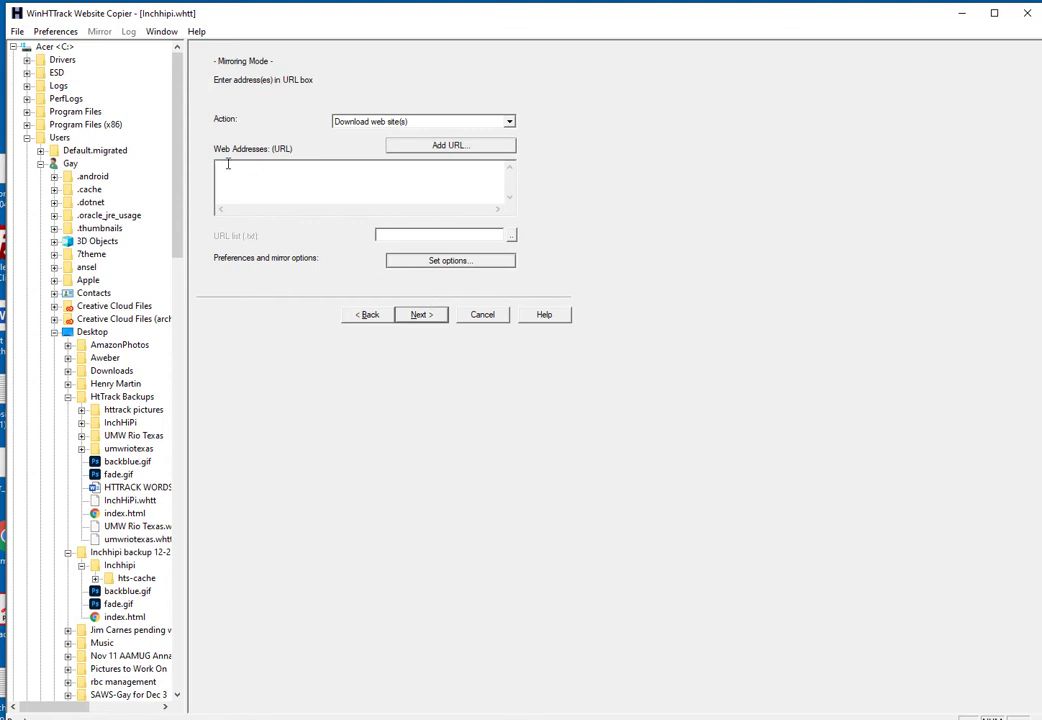
click(310, 189)
key(ctrl+v)
click(456, 262)
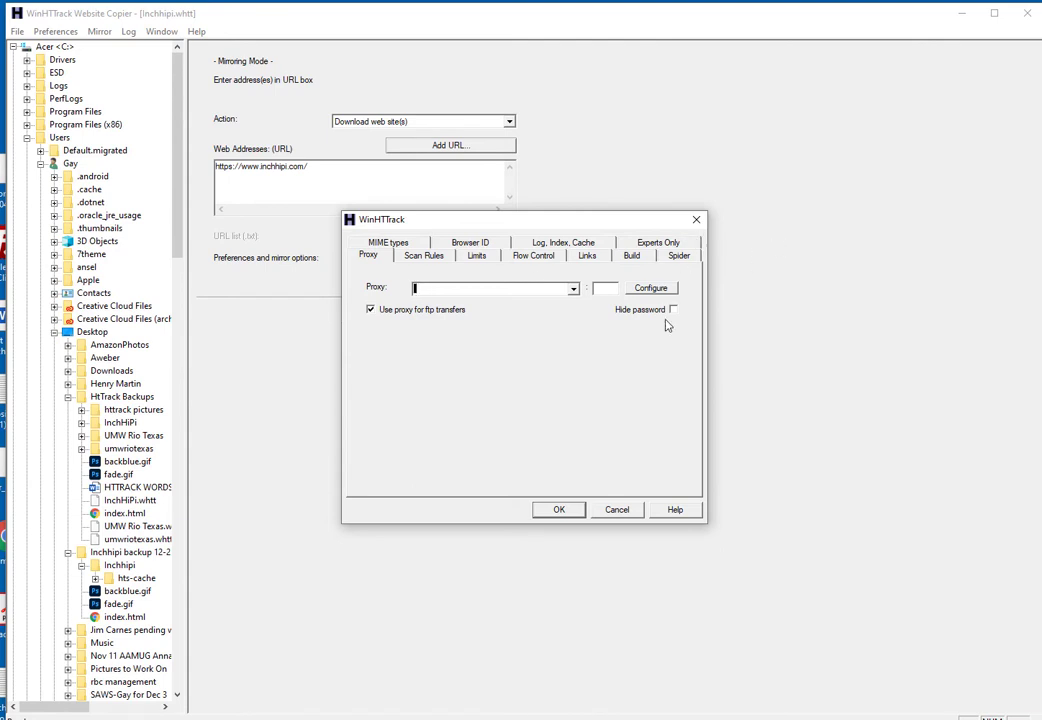
click(617, 510)
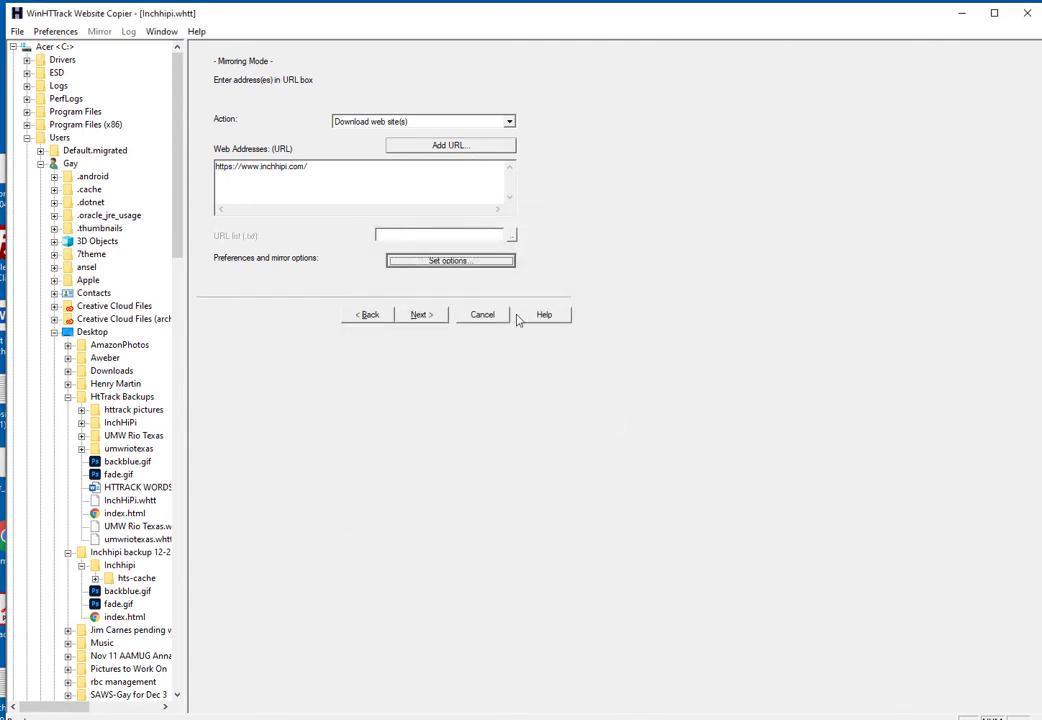
click(421, 316)
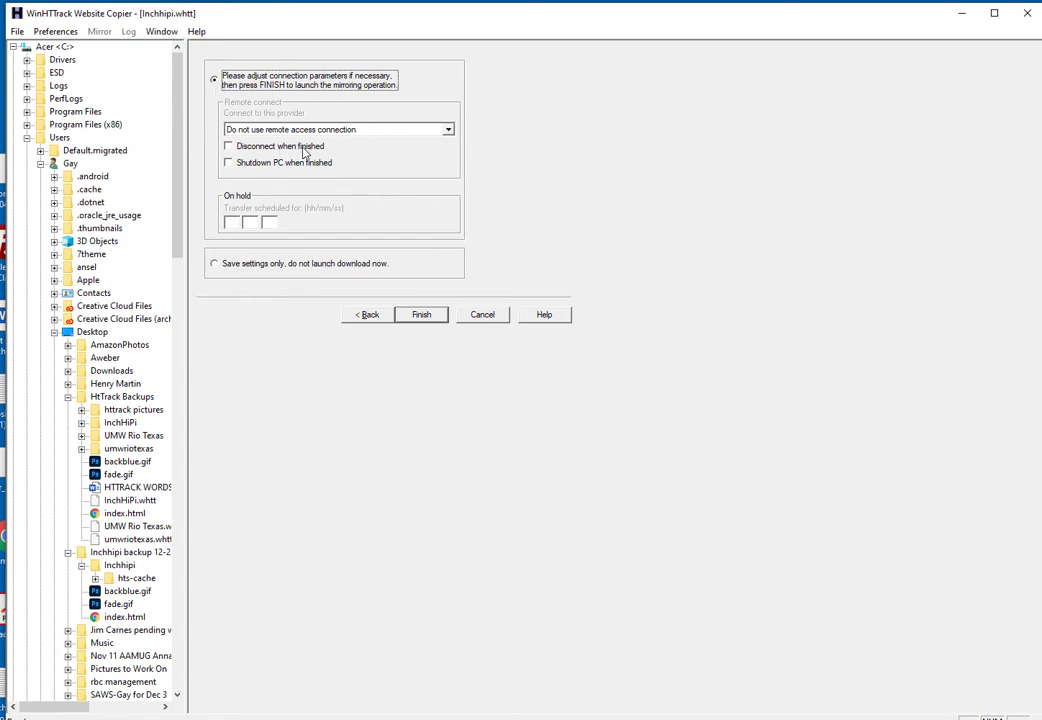
- Enable 'Disconnect when finished' and run the Inchhipi mirror until complete
click(229, 147)
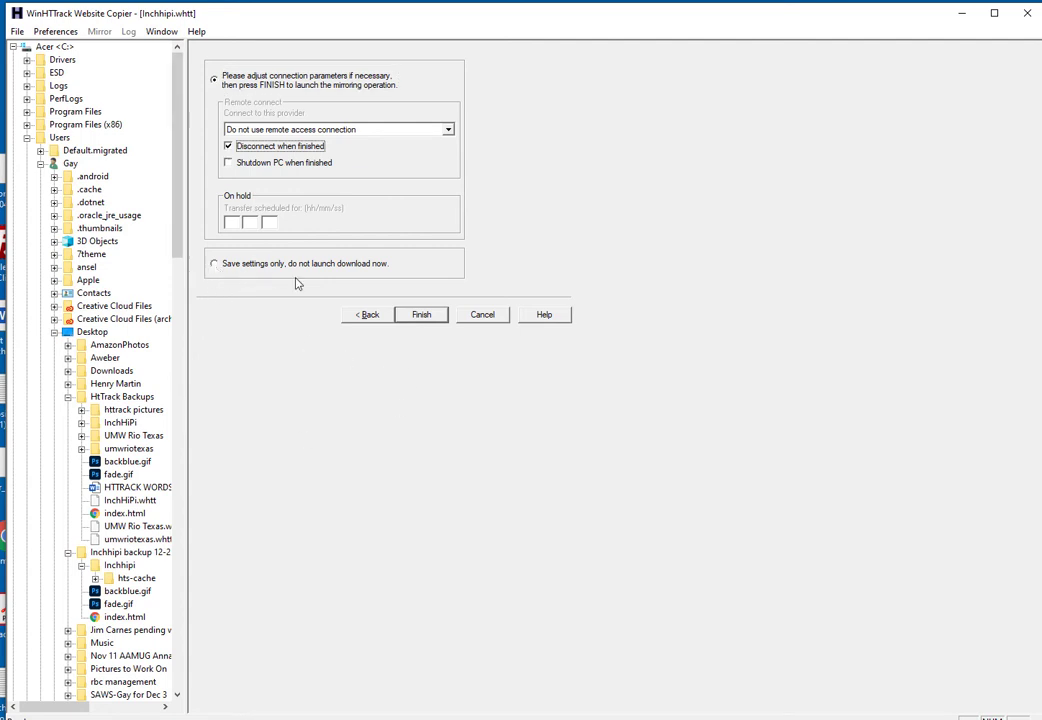
click(421, 316)
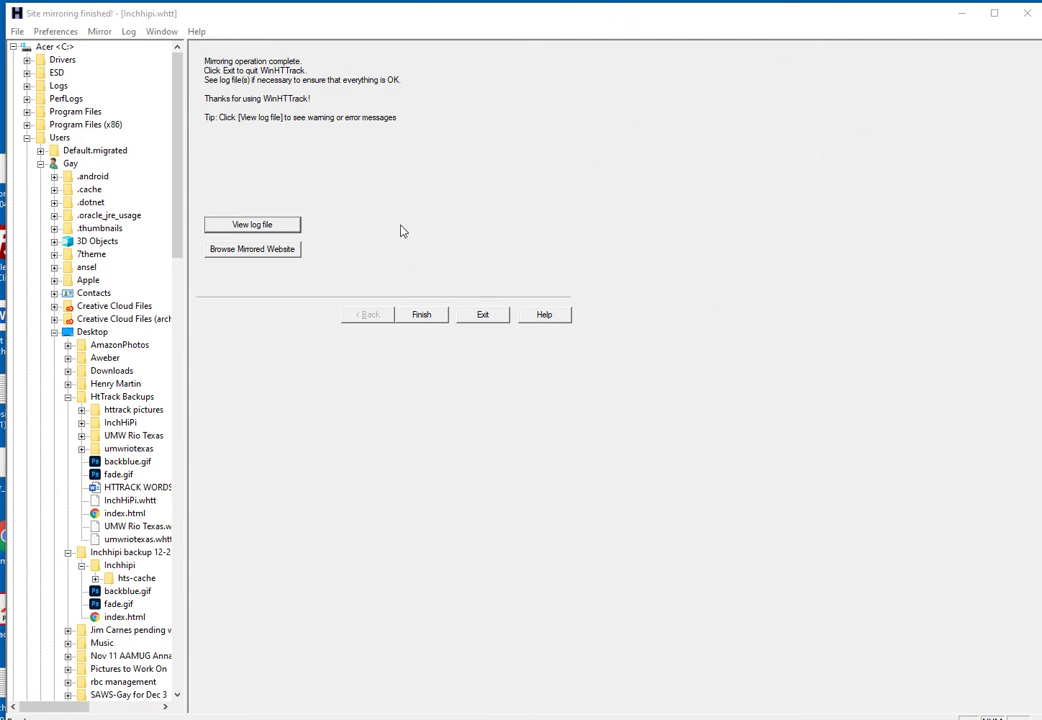
- Review the mirror's Info log for errors, close it, and finish the completed mirror
click(251, 226)
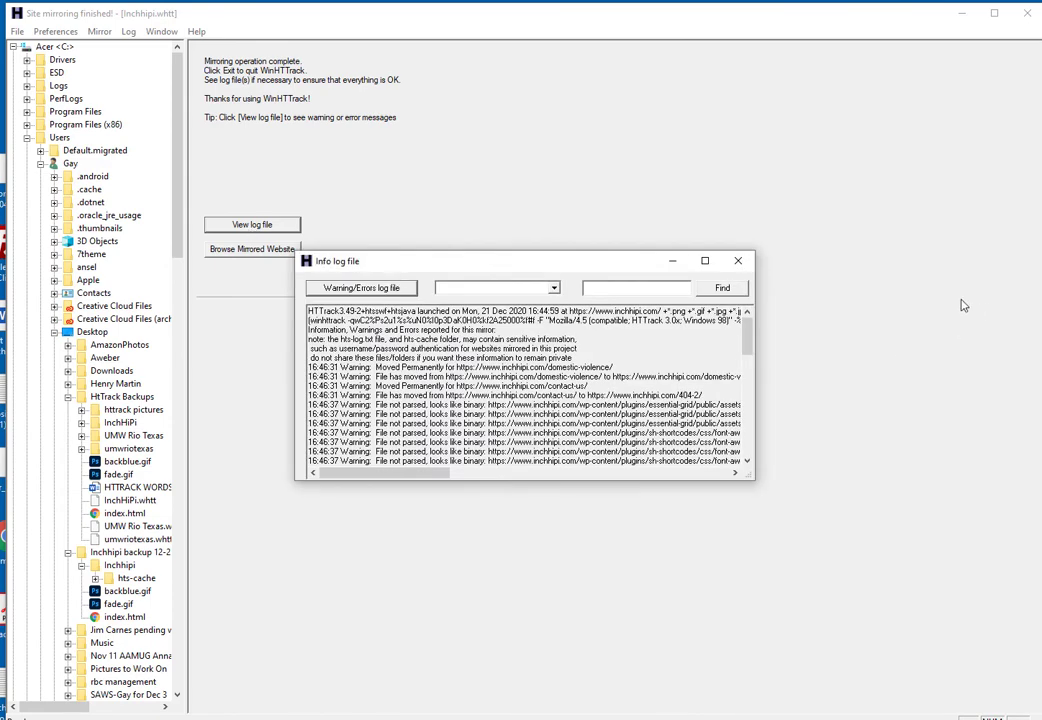
scroll(730, 465, down, 10)
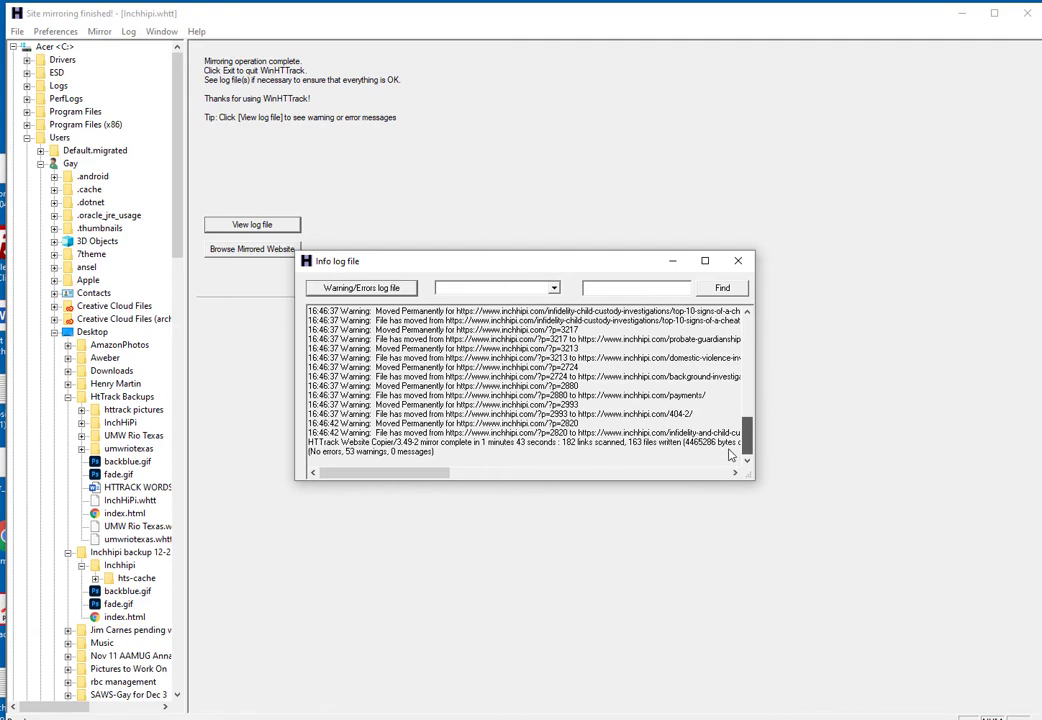
scroll(730, 455, up, 10)
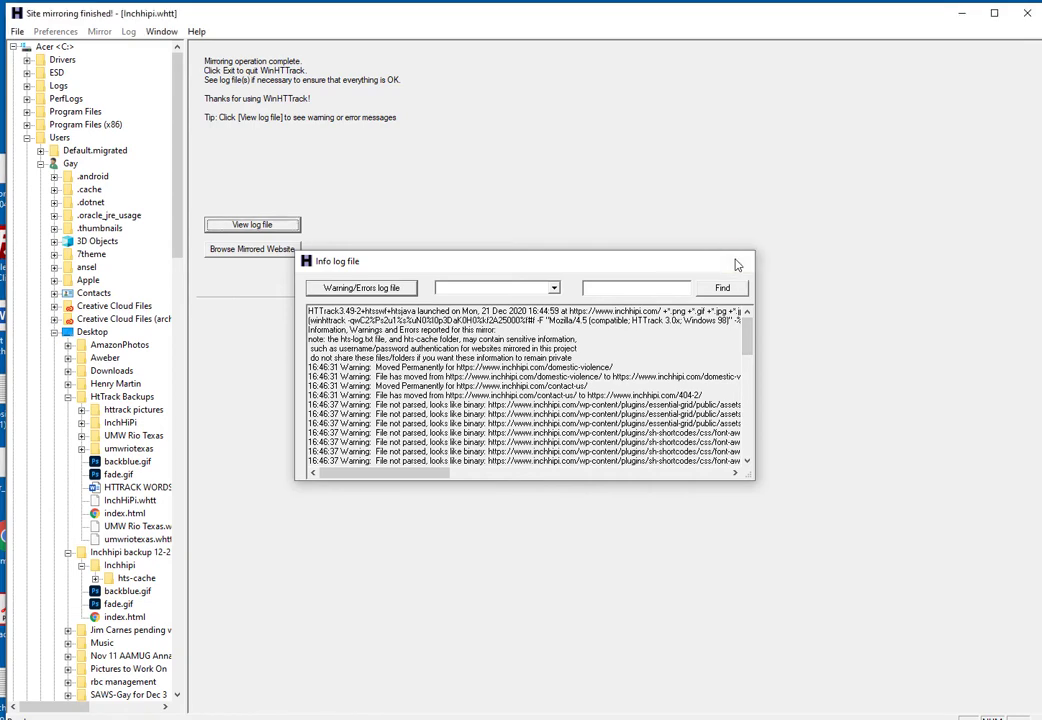
click(737, 262)
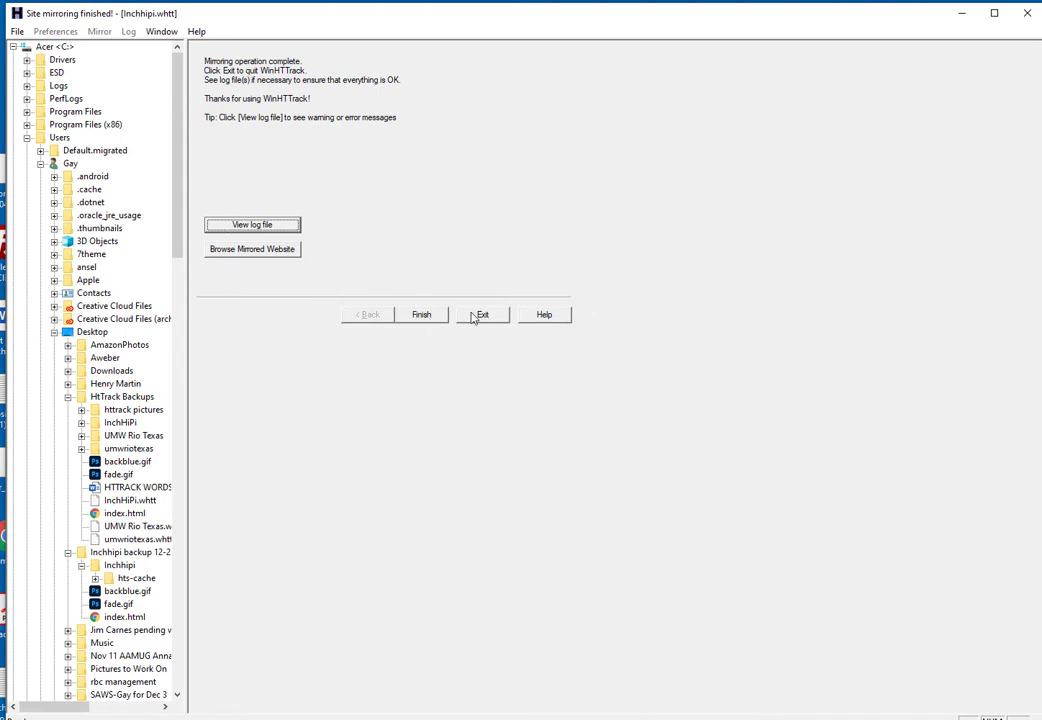
click(421, 315)
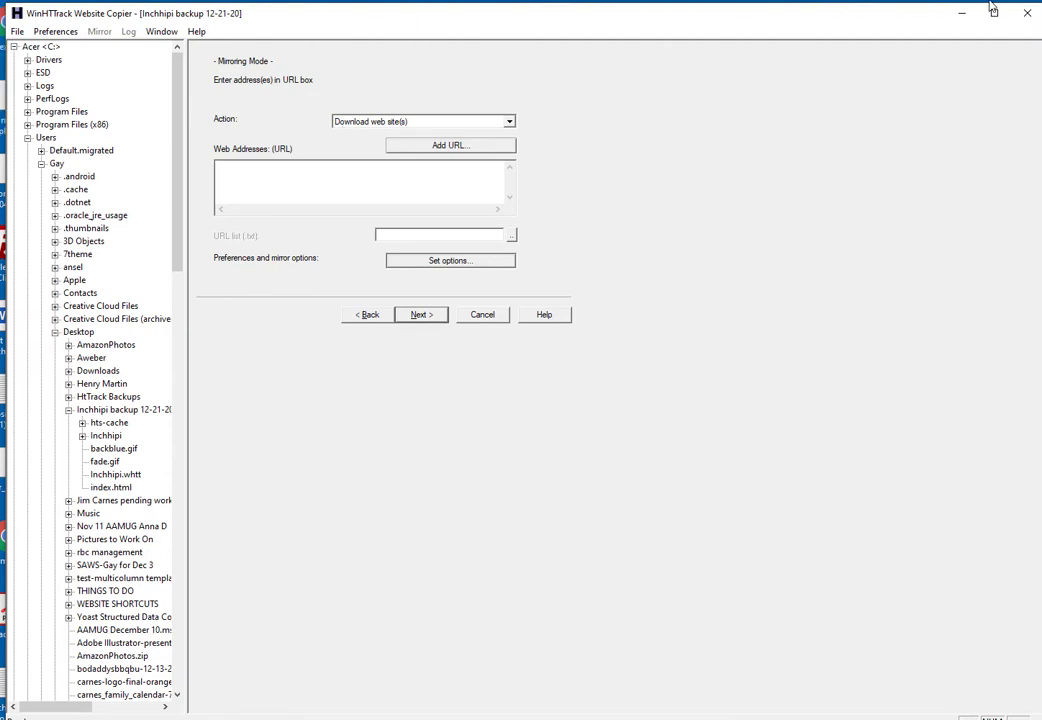
- Exit WinHTTrack without saving changes to the Inchhipi backup 12-21-20 project
click(1027, 14)
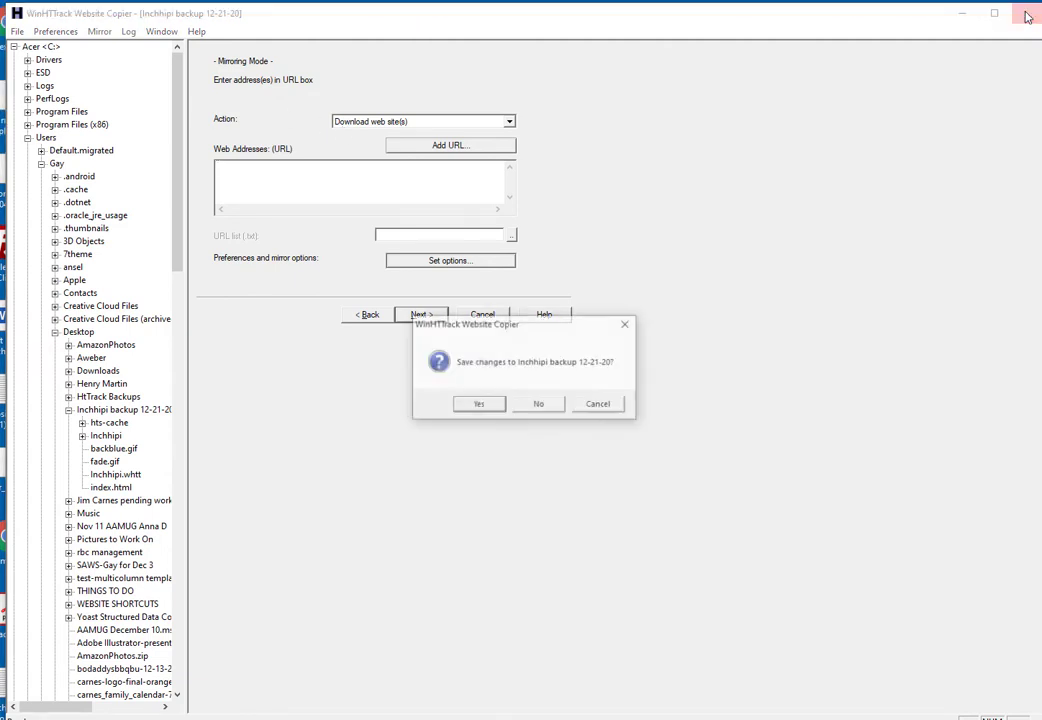
click(537, 405)
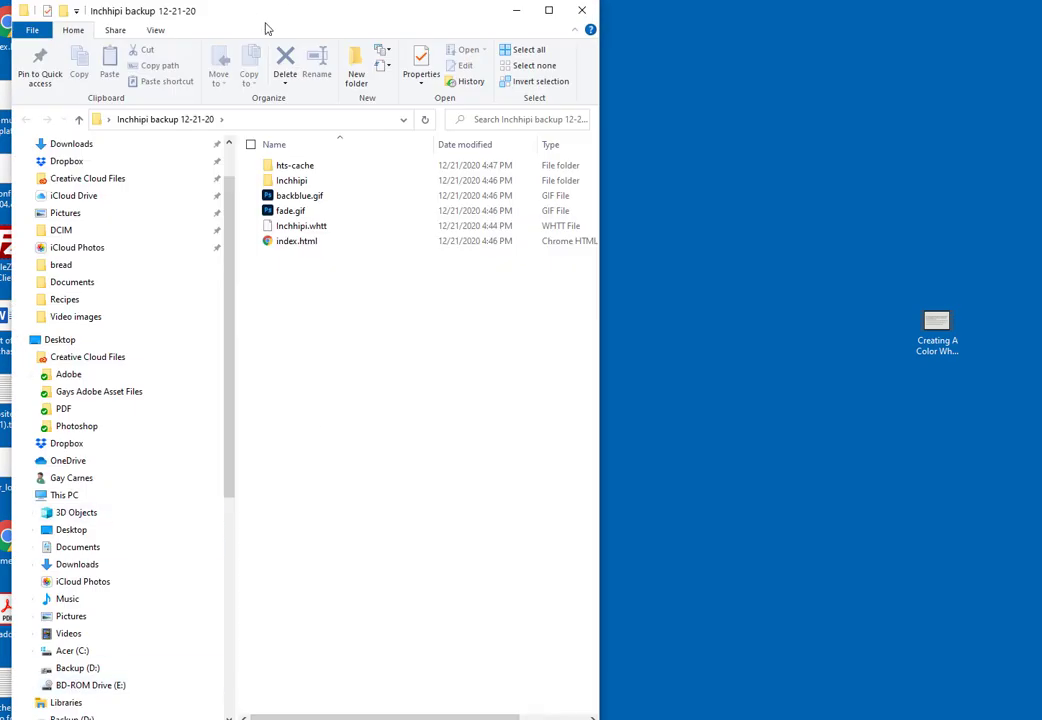
- Open the backup's index.html in Chrome and follow the Inchhipi project link
drag(367, 19, 527, 25)
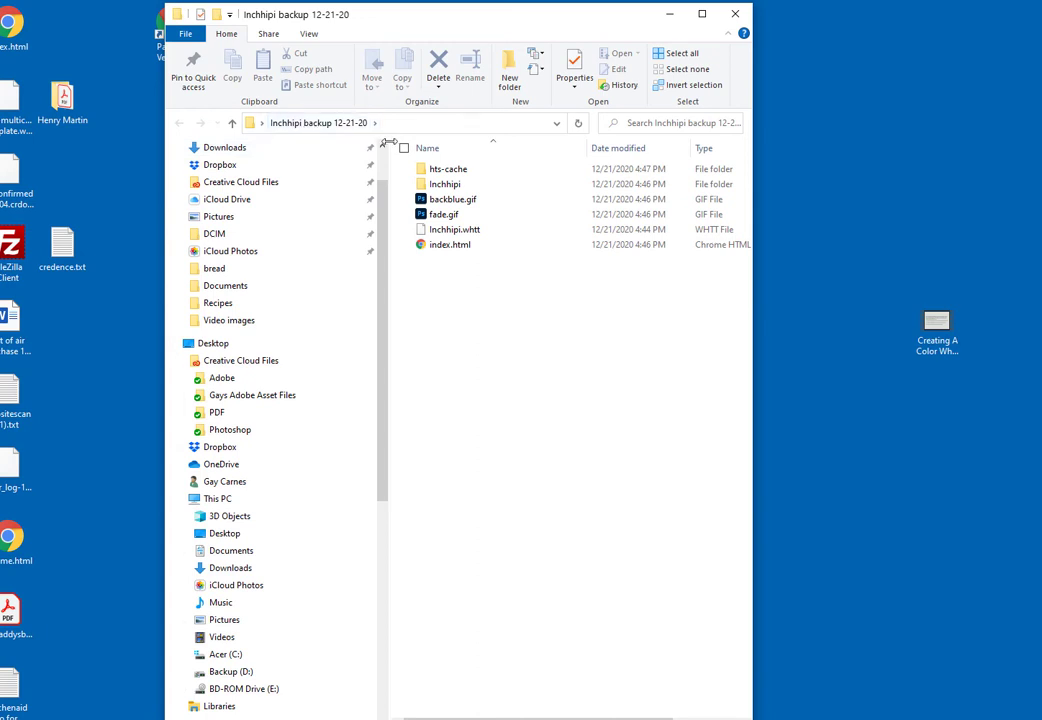
double_click(450, 245)
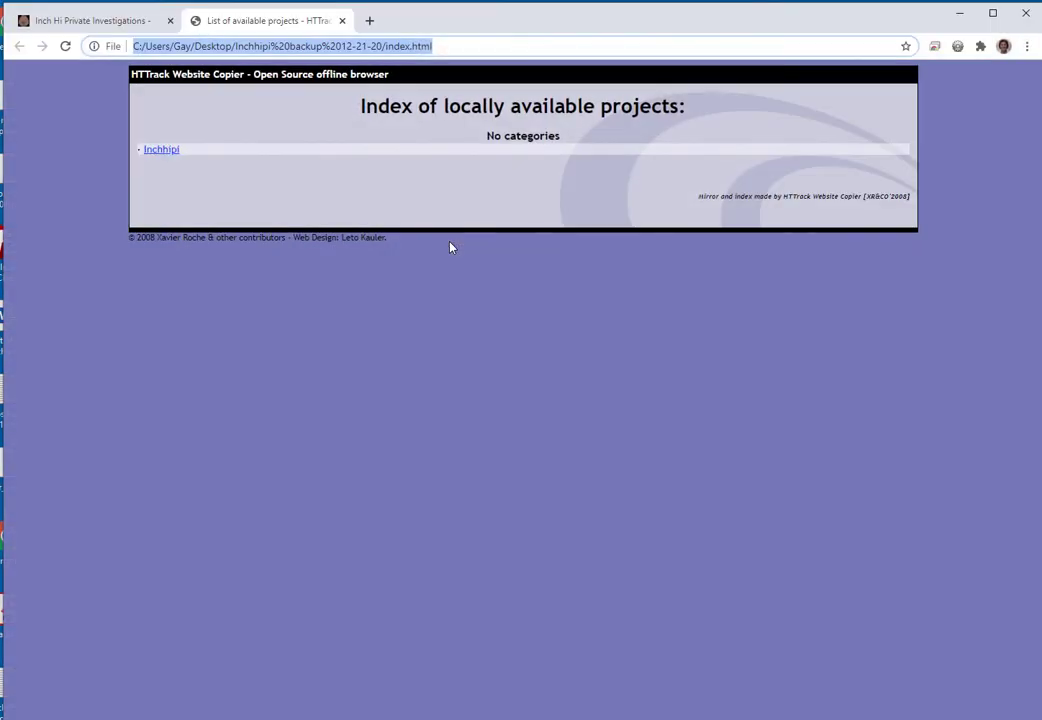
click(160, 150)
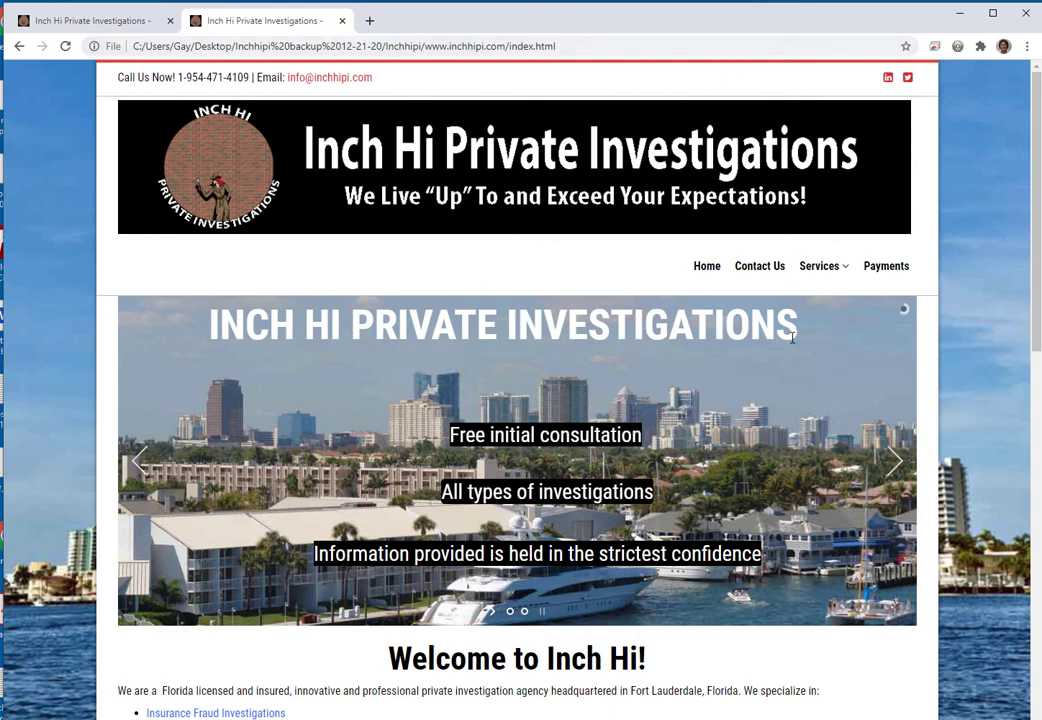
- Scroll the offline home page, then open its Contact Us page
scroll(1035, 217, down, 8)
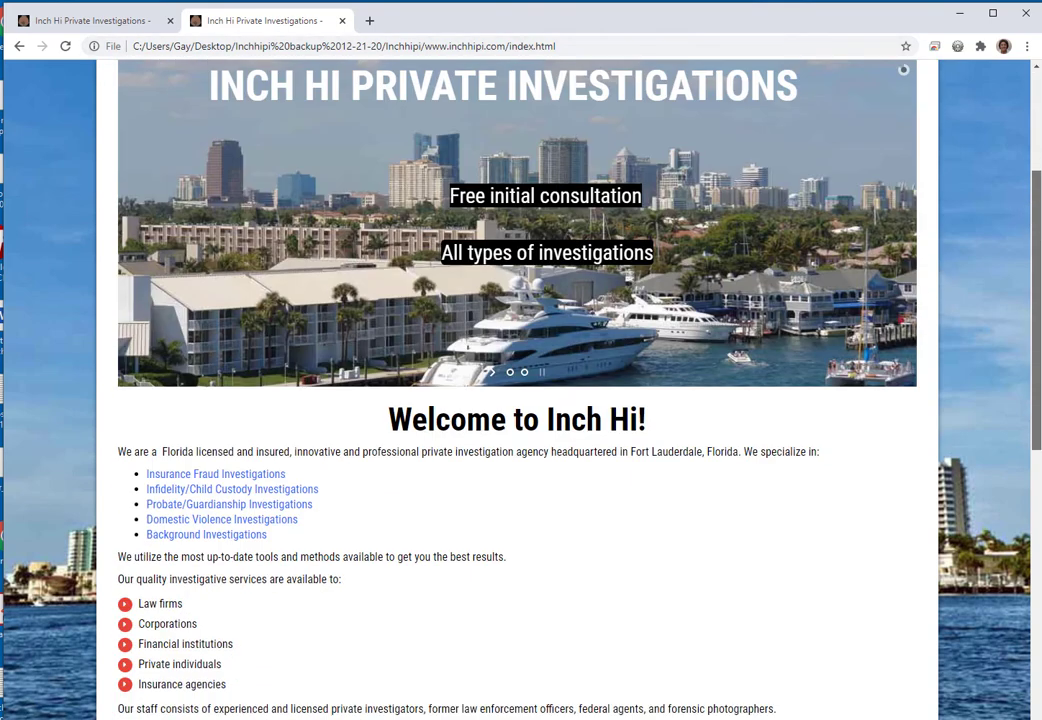
scroll(1035, 217, down, 3)
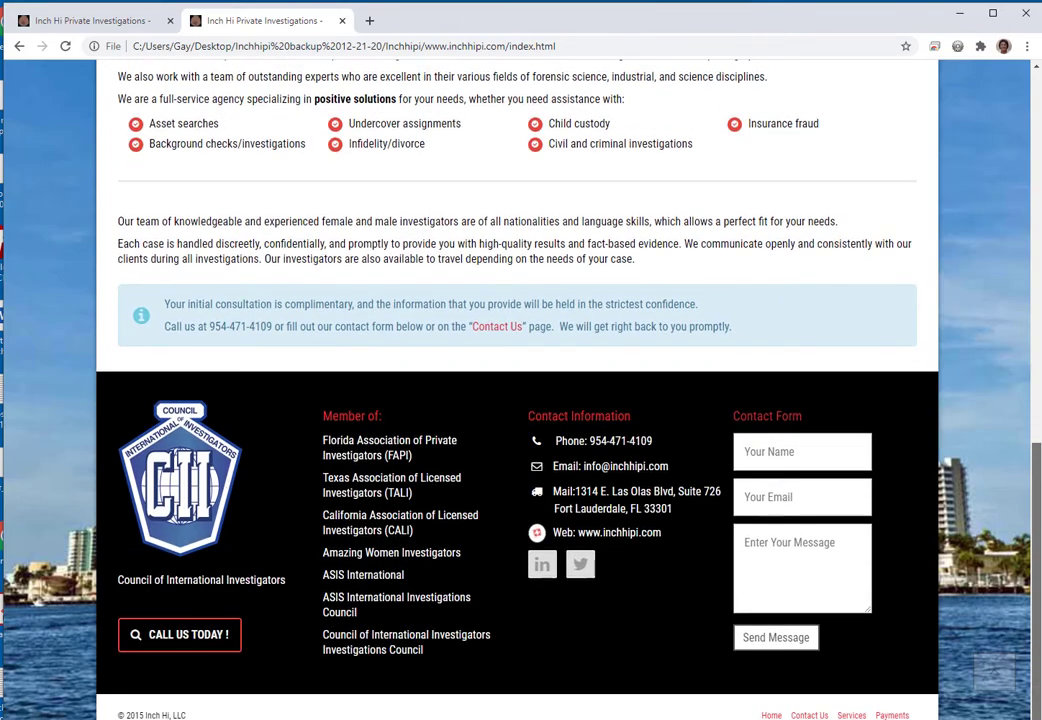
key(Home)
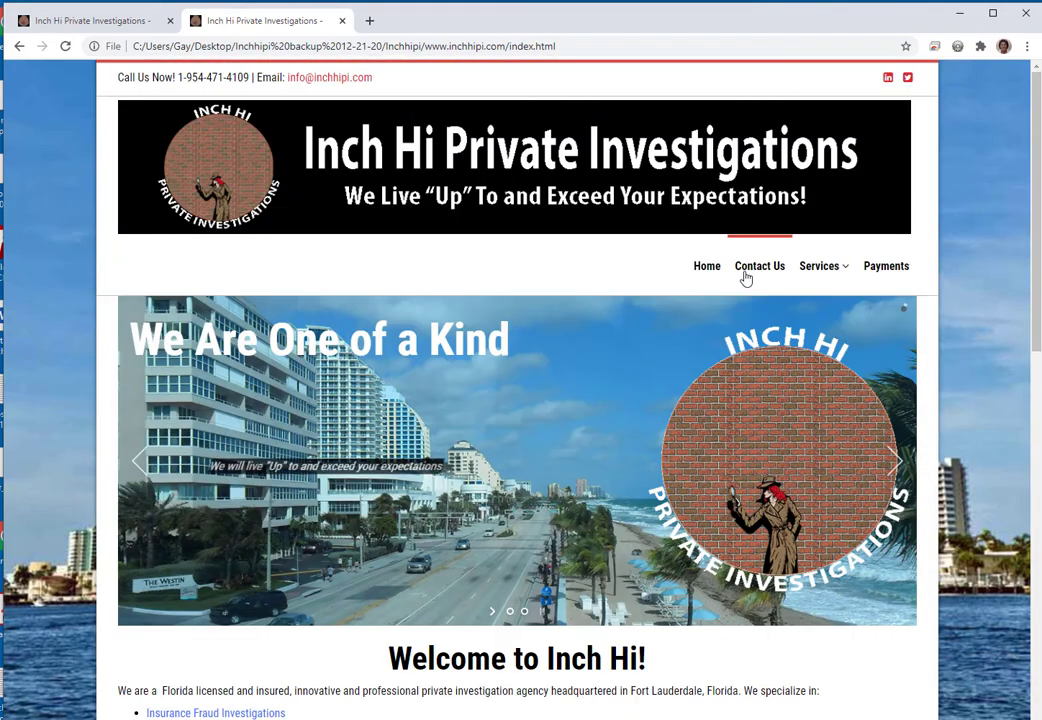
click(751, 270)
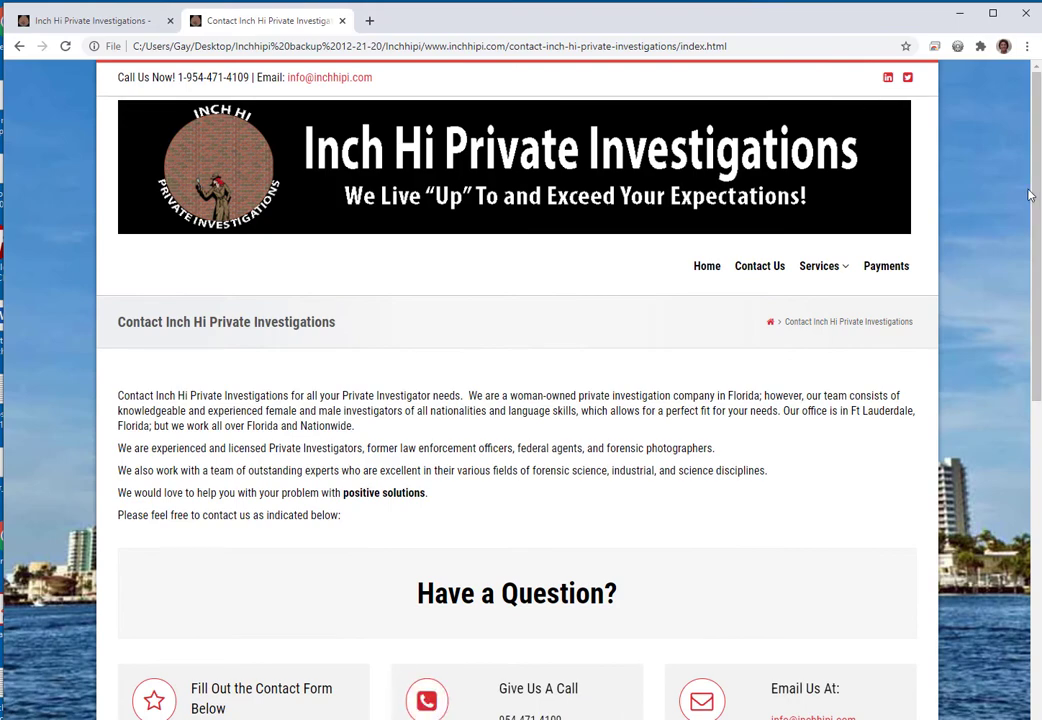
- Visit the offline Insurance Fraud Investigations page, then the Payments page
scroll(1030, 195, down, 6)
scroll(1030, 195, up, 3)
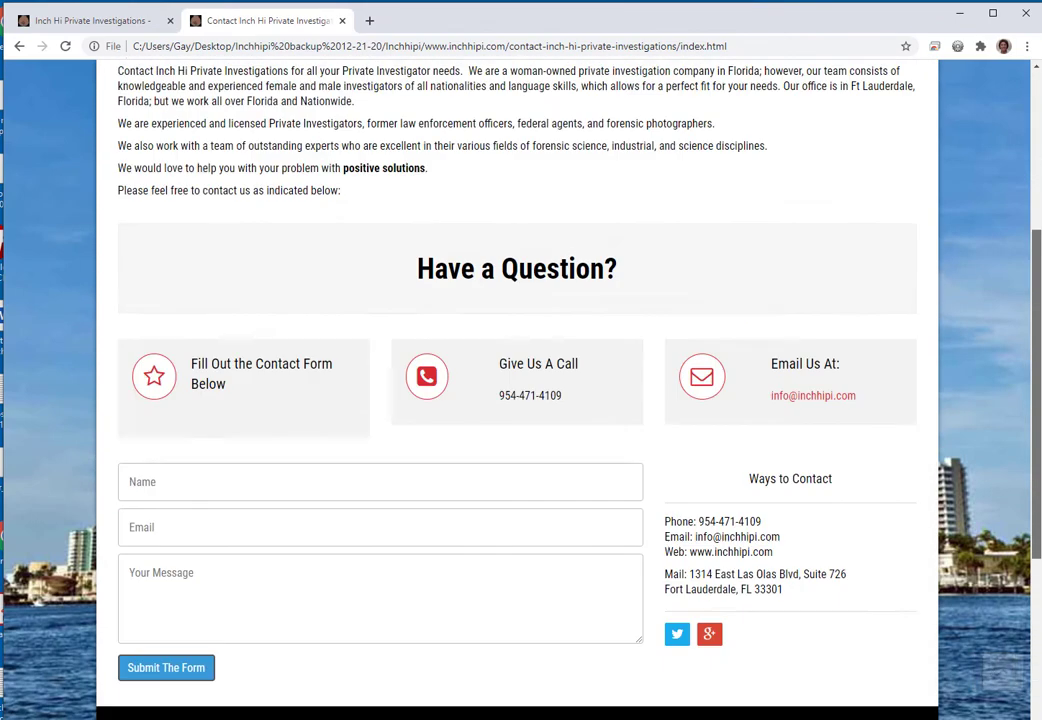
scroll(949, 258, up, 4)
mouse_move(818, 263)
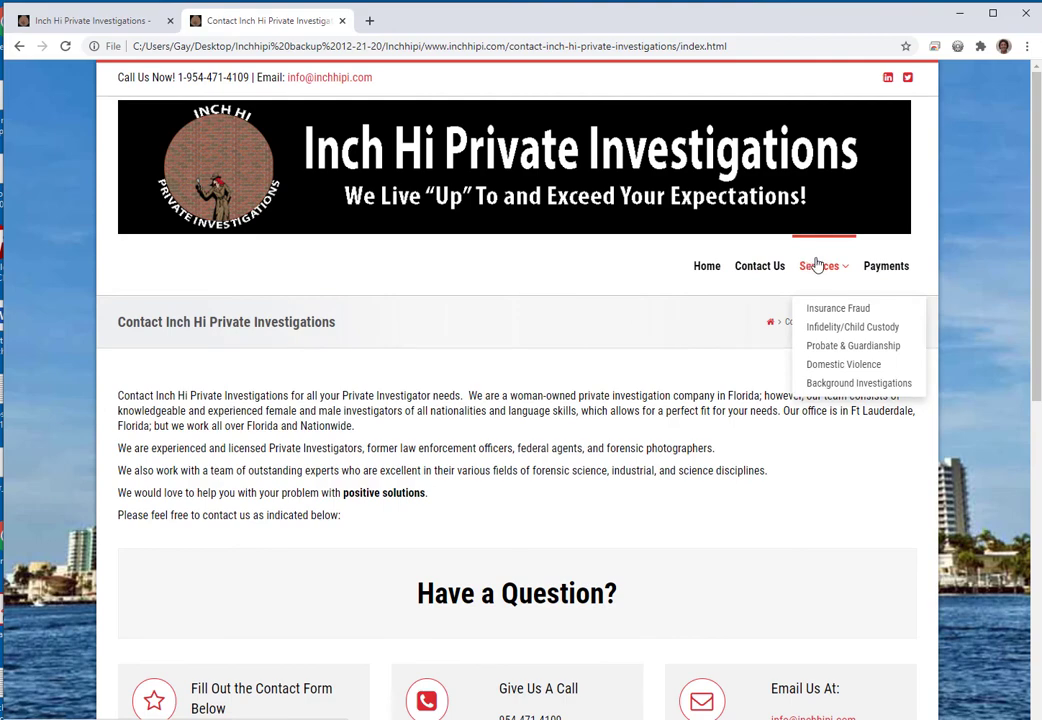
click(820, 313)
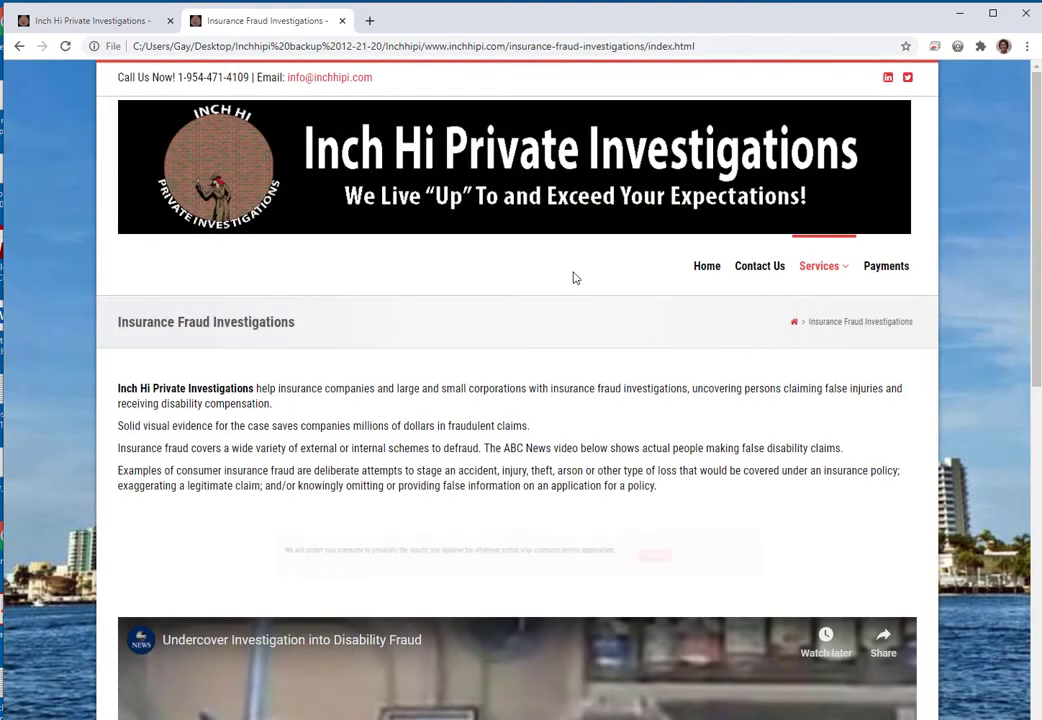
click(893, 267)
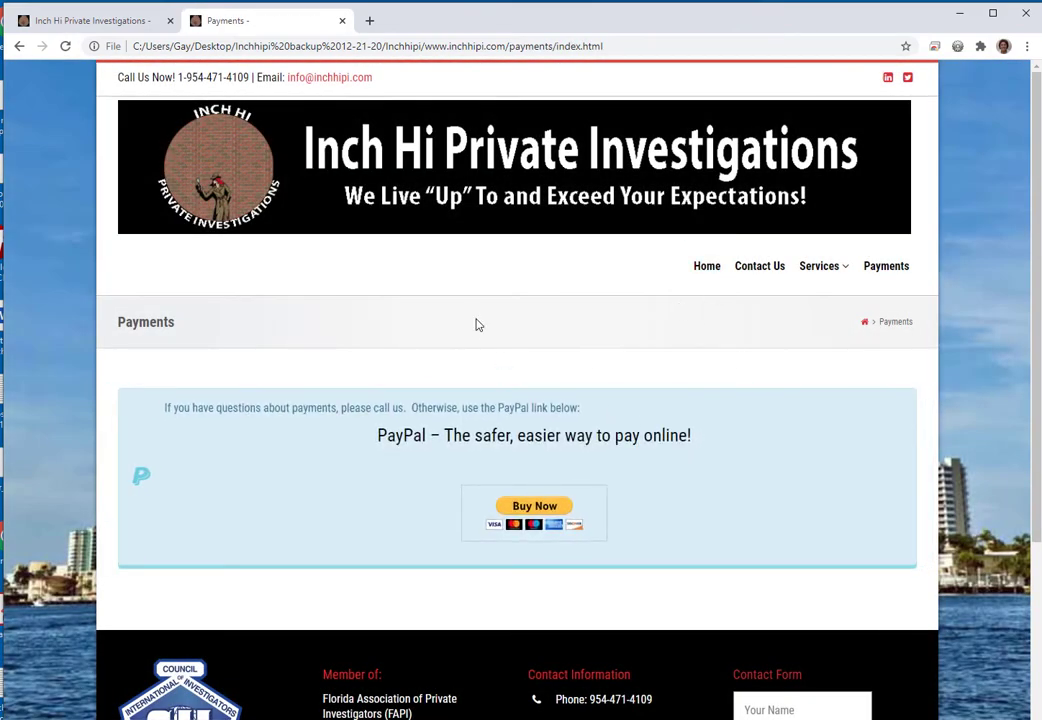
- Test the PayPal Buy Now link on the Payments page, then close Chrome
click(536, 508)
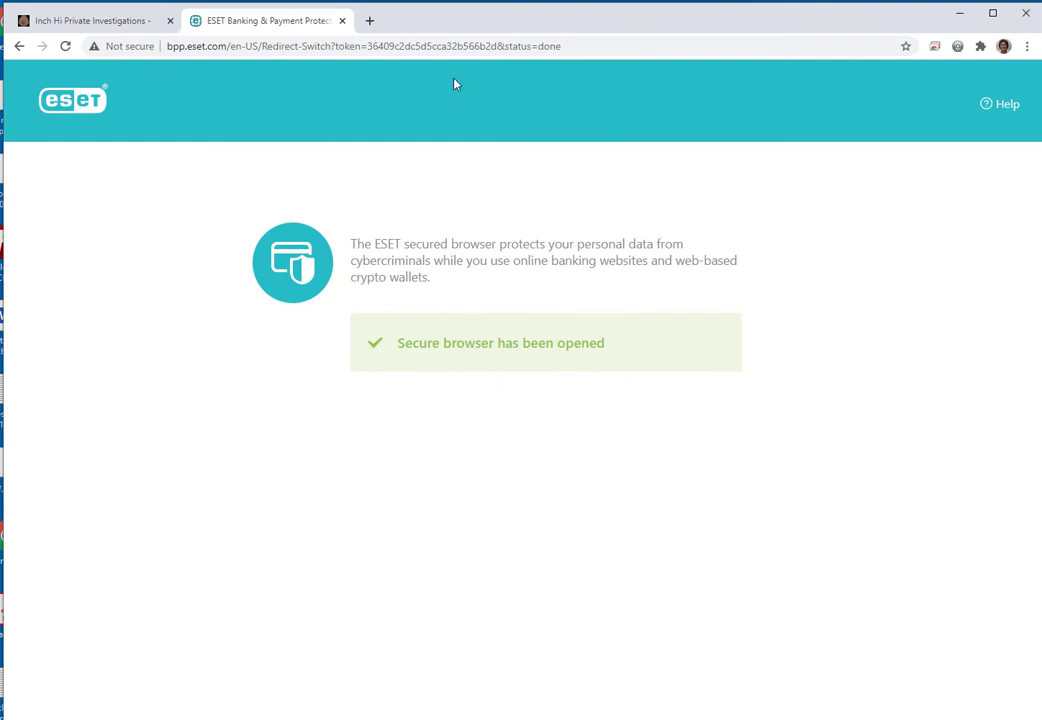
click(1027, 15)
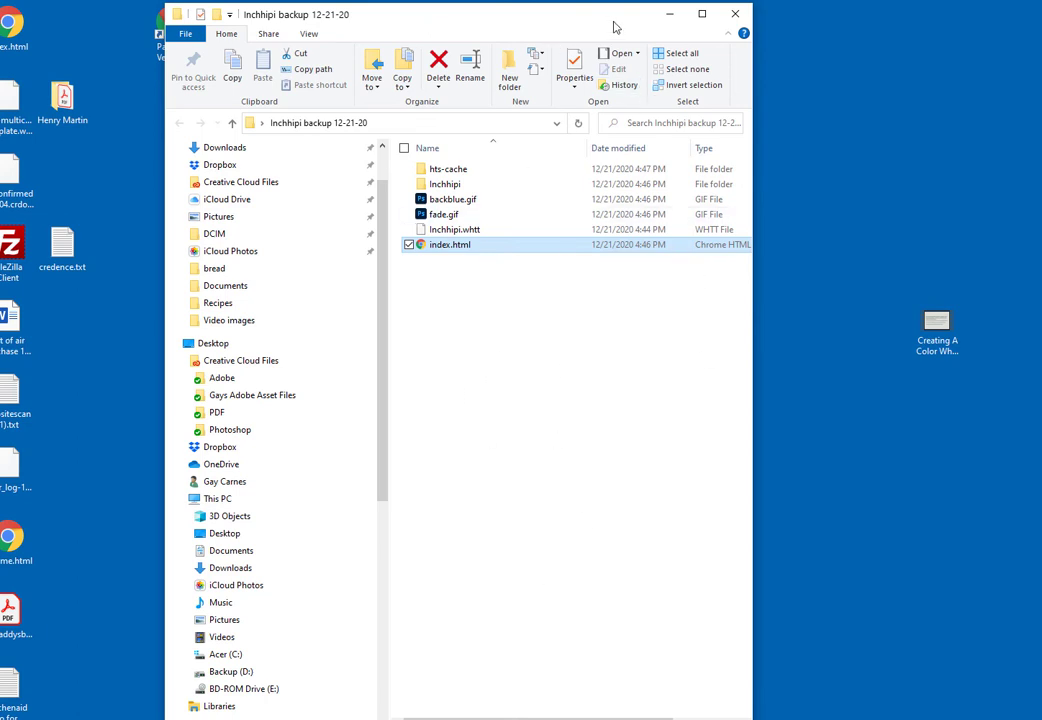
- Close the Inchhipi backup 12-21-20 folder window and reposition the Acrobat Pro DC window
drag(614, 27, 314, 63)
click(365, 49)
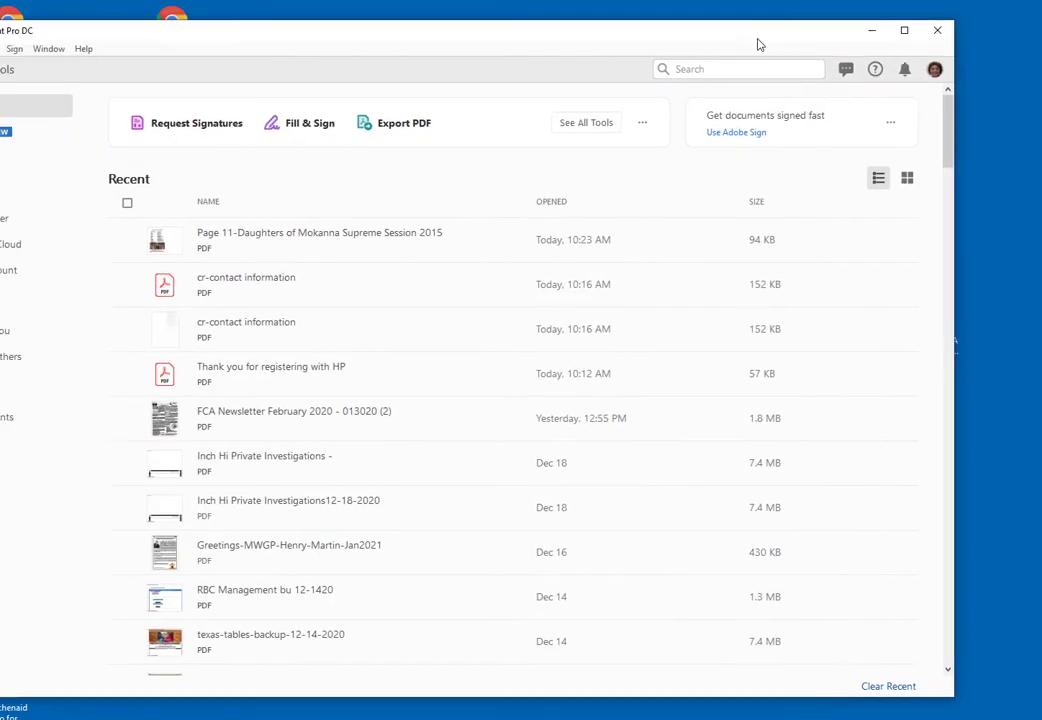
mouse_move(756, 42)
mouse_down()
mouse_move(798, 74)
mouse_move(881, 95)
mouse_move(805, 112)
mouse_move(779, 100)
mouse_move(765, 25)
mouse_up()
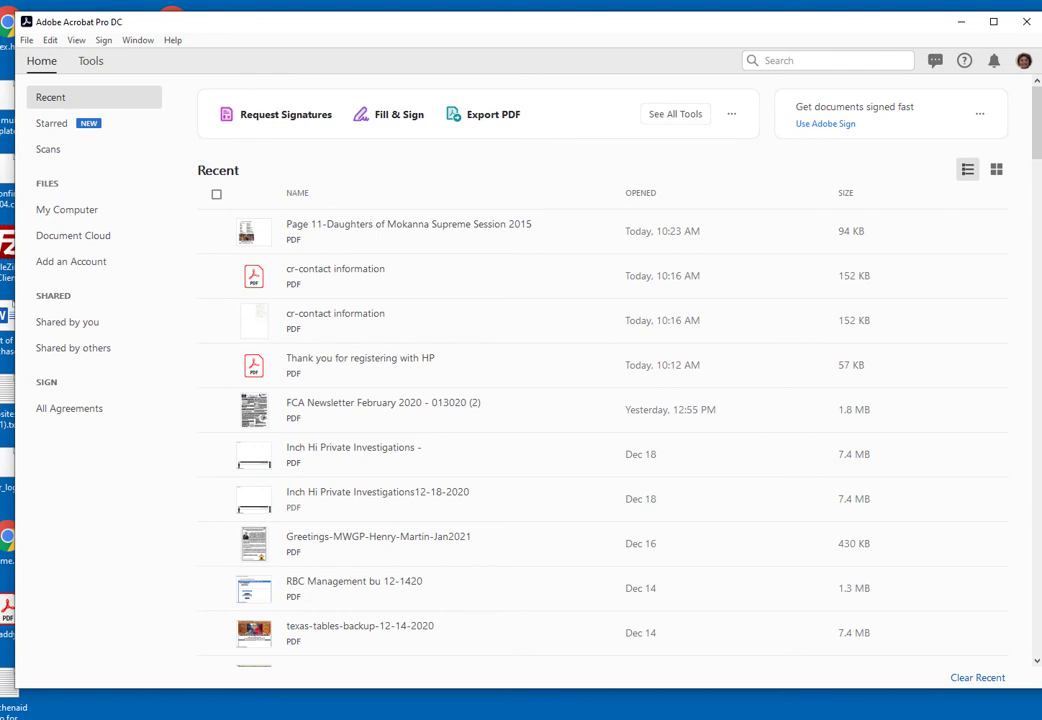
click(26, 40)
mouse_move(80, 103)
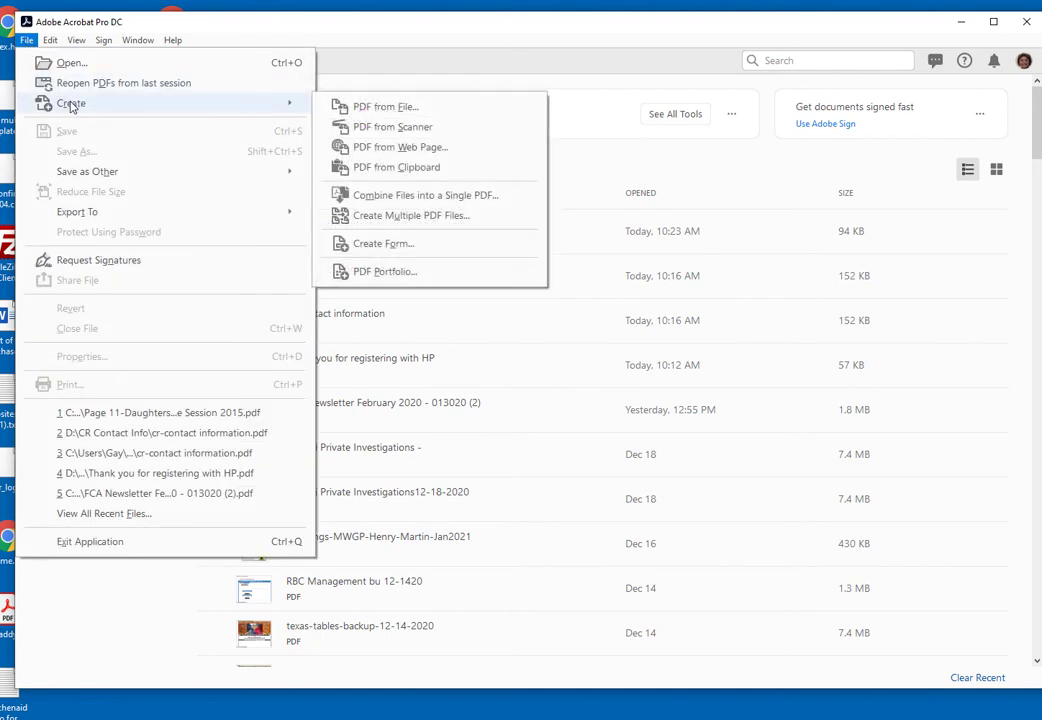
click(398, 150)
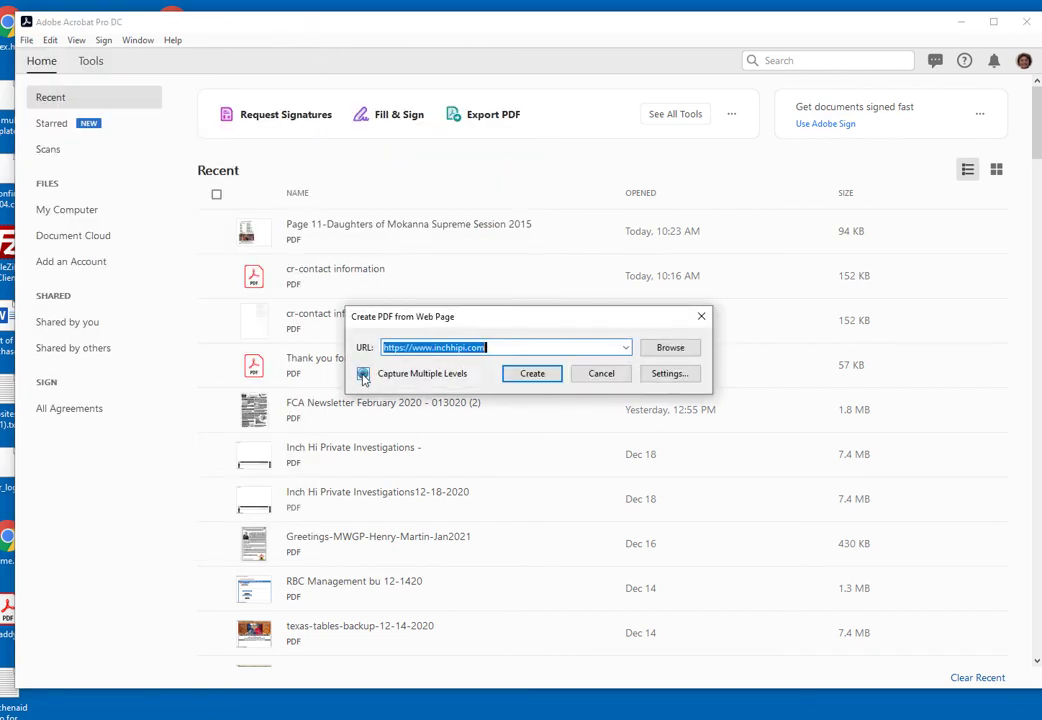
click(363, 374)
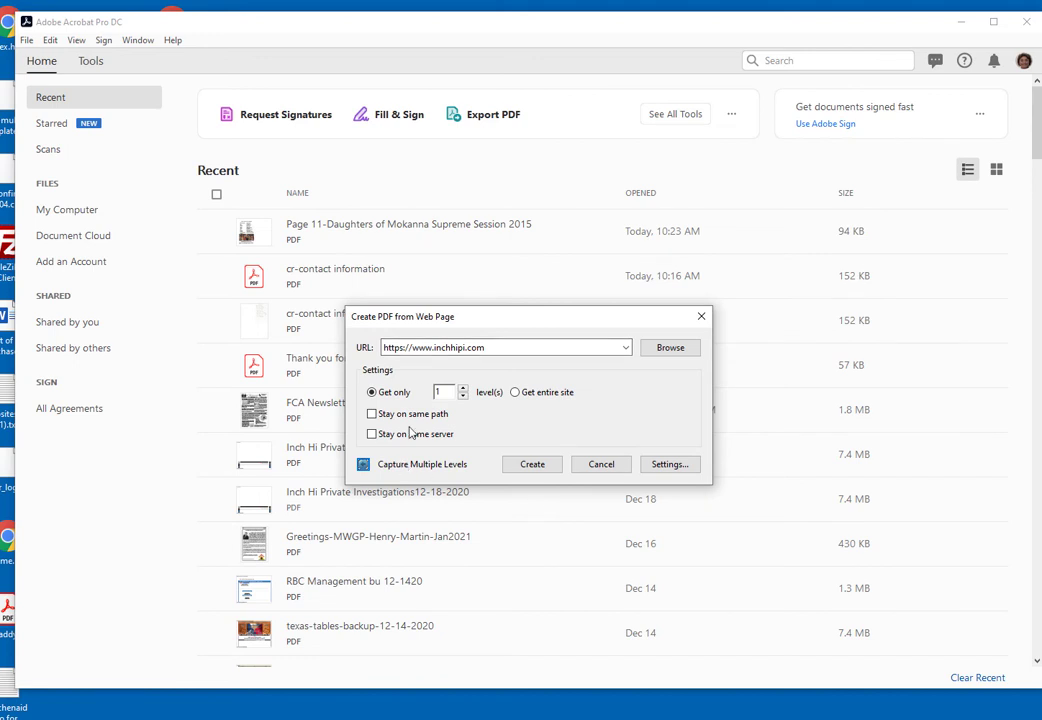
click(515, 393)
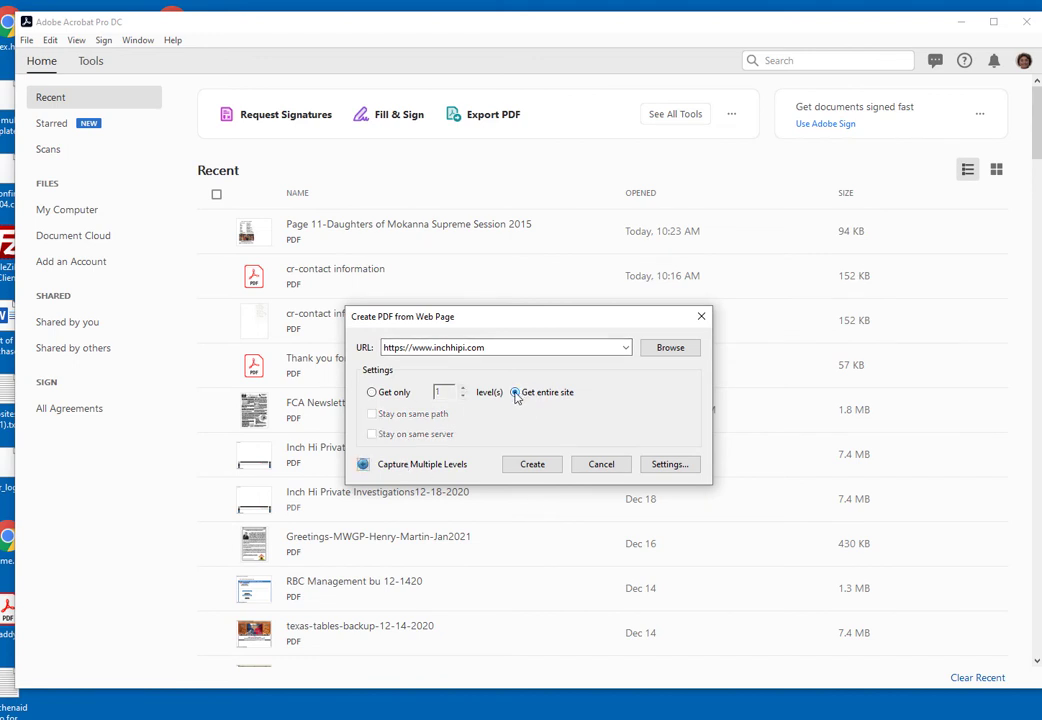
click(534, 465)
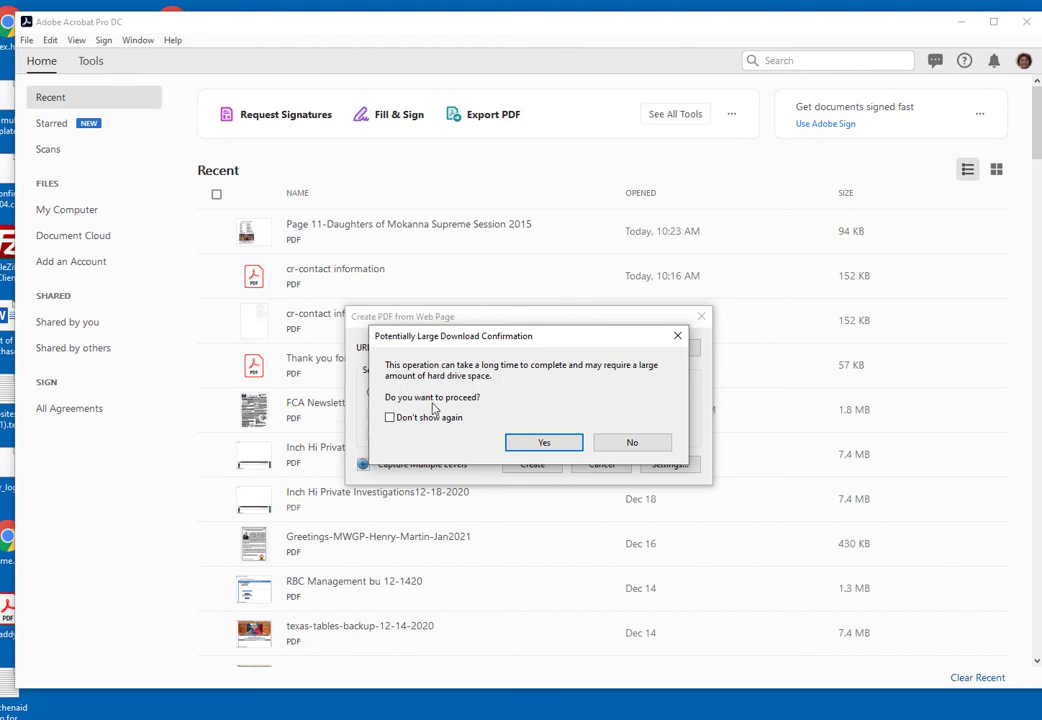
click(533, 443)
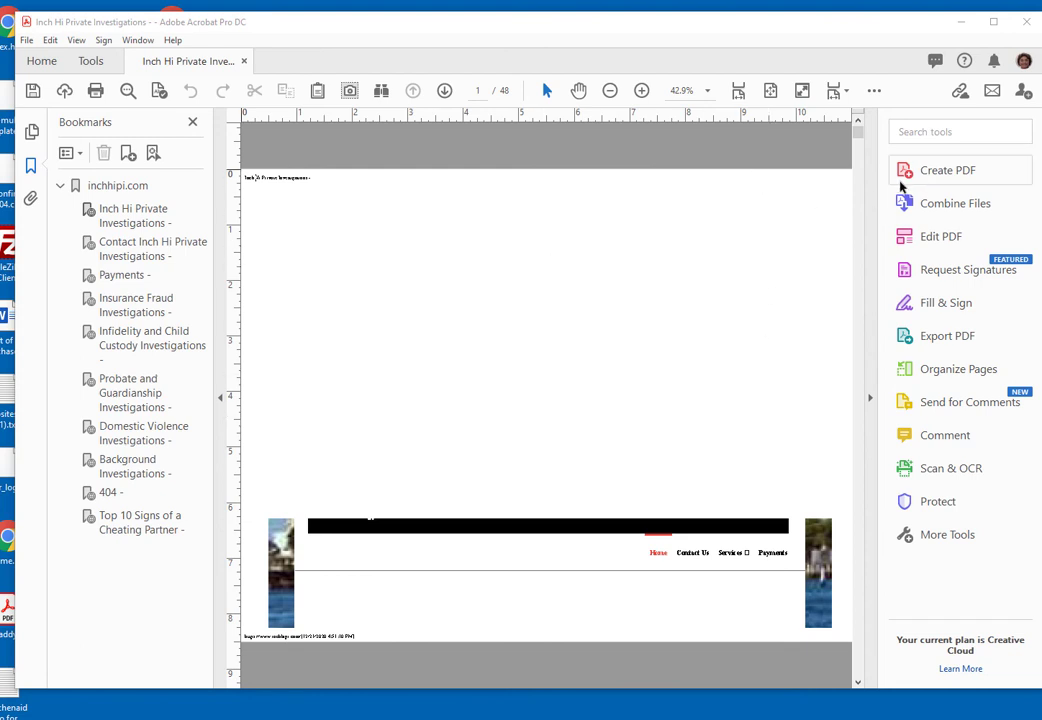
- Let the capture finish into the 48-page Inch Hi Private Investigations PDF with per-page bookmarks
drag(858, 140, 860, 147)
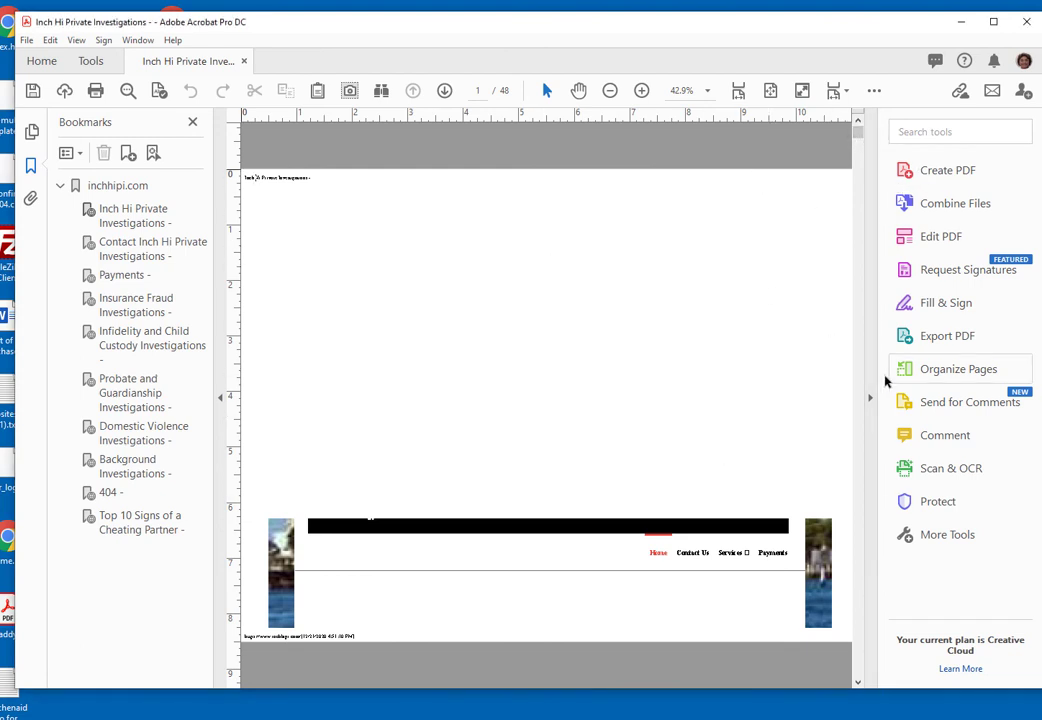
- Page through the site PDF from page 2 to page 7, past the banner and contact form
click(858, 684)
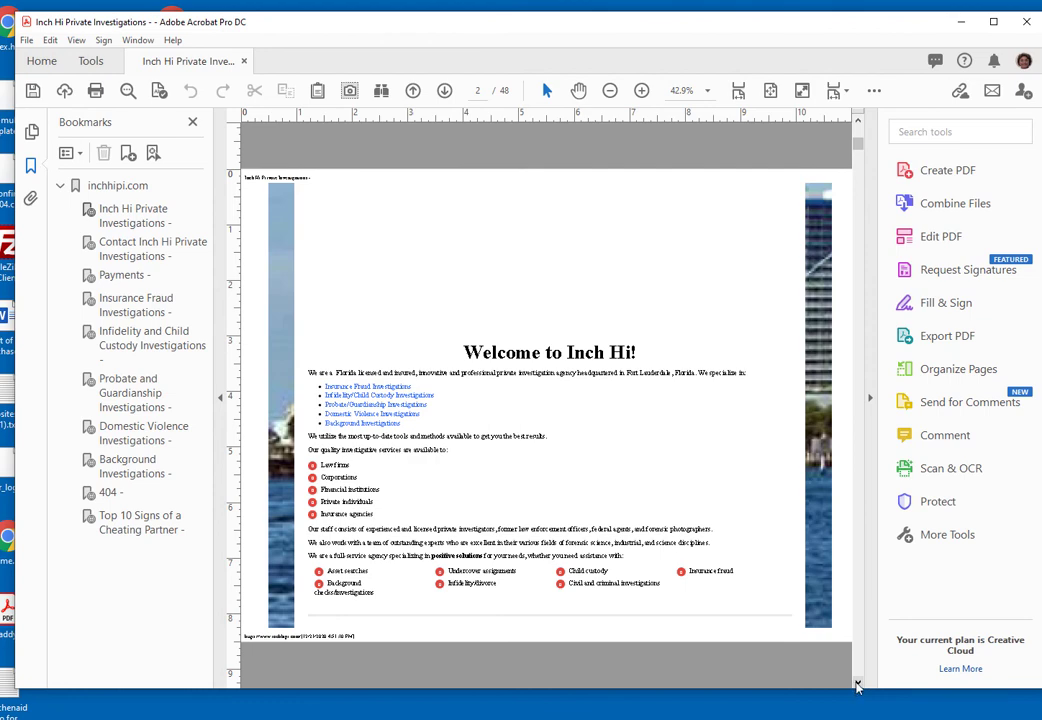
click(858, 684)
click(858, 684)
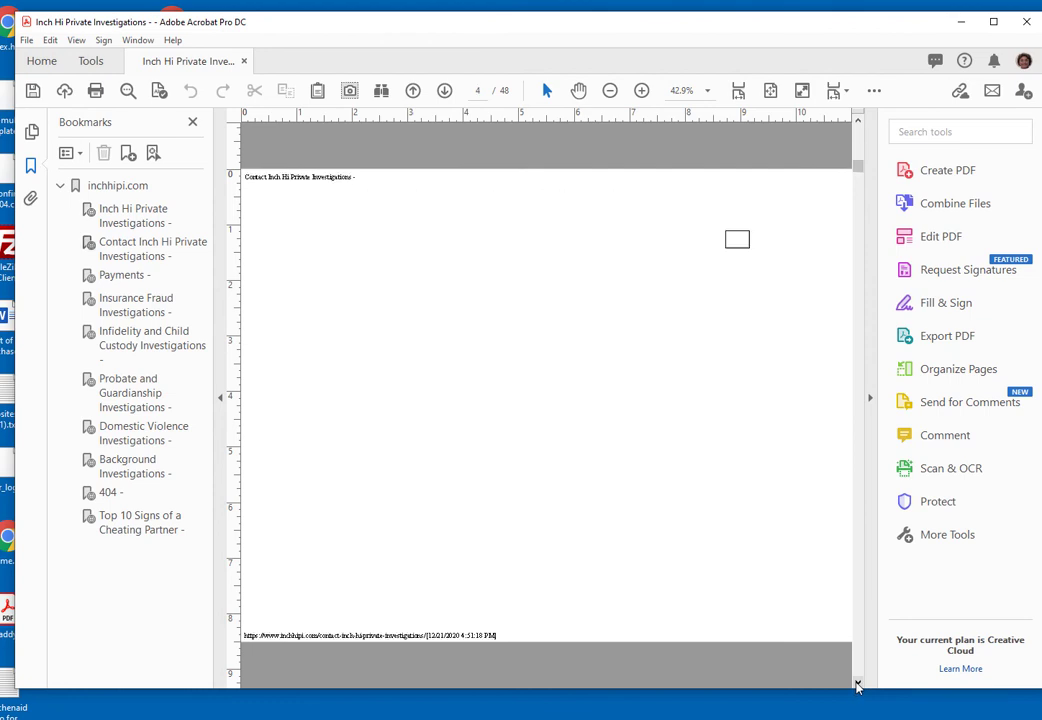
click(858, 684)
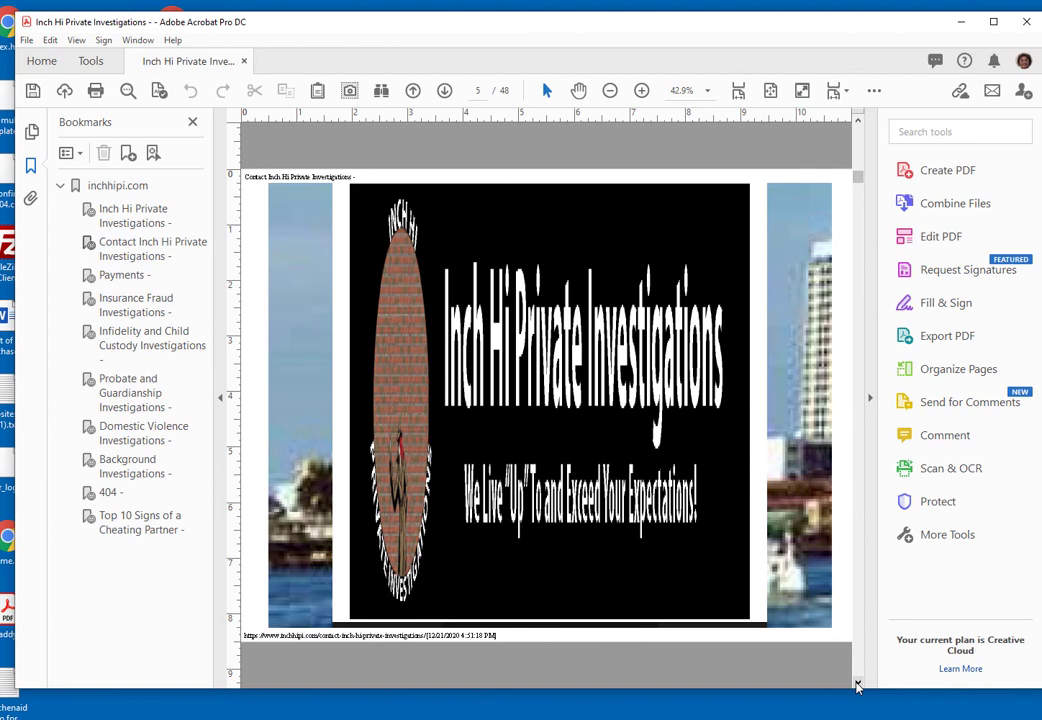
click(858, 684)
click(858, 684)
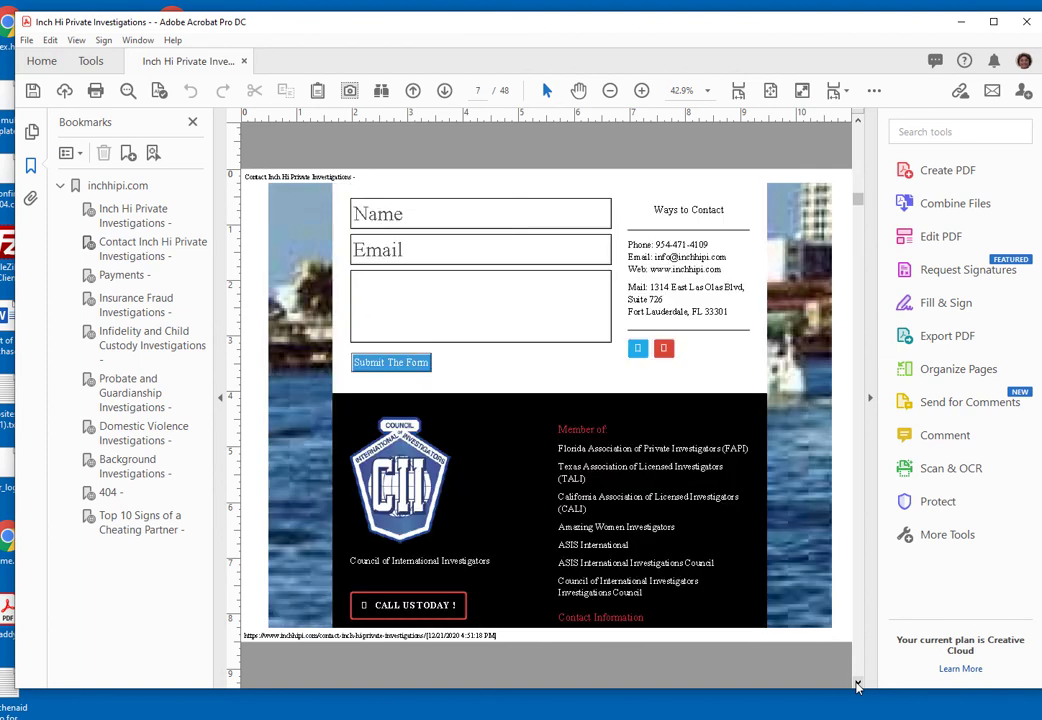
- Continue past the Payments page to page 12, then jump to the Insurance Fraud Investigations bookmark
click(858, 684)
click(858, 684)
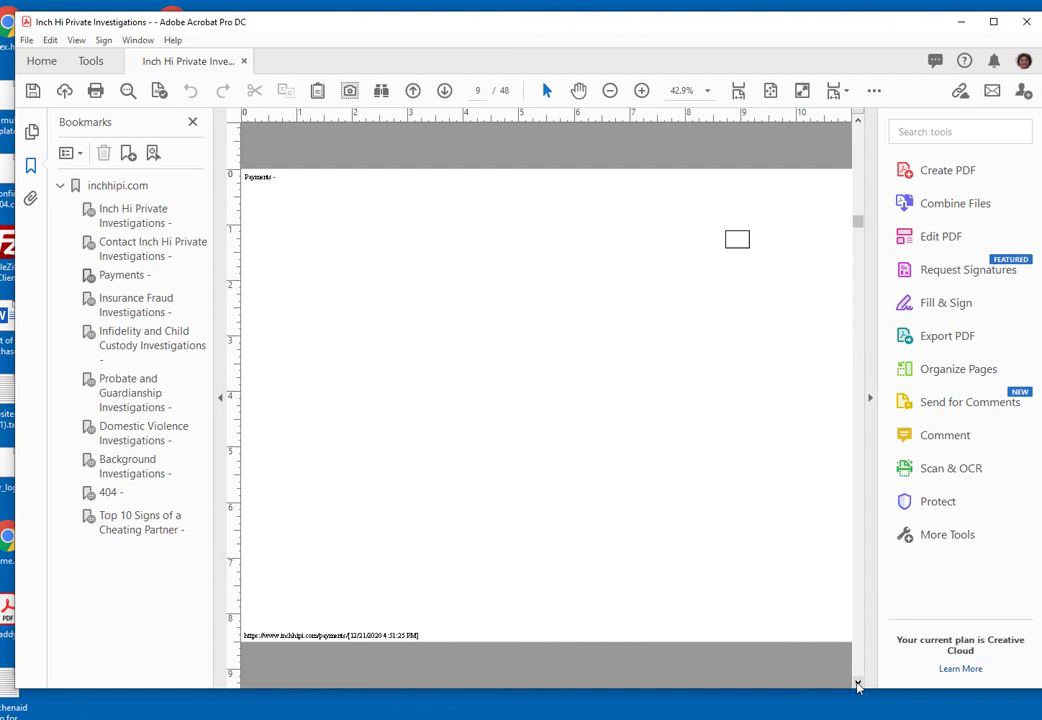
click(858, 684)
click(858, 684)
click(858, 684)
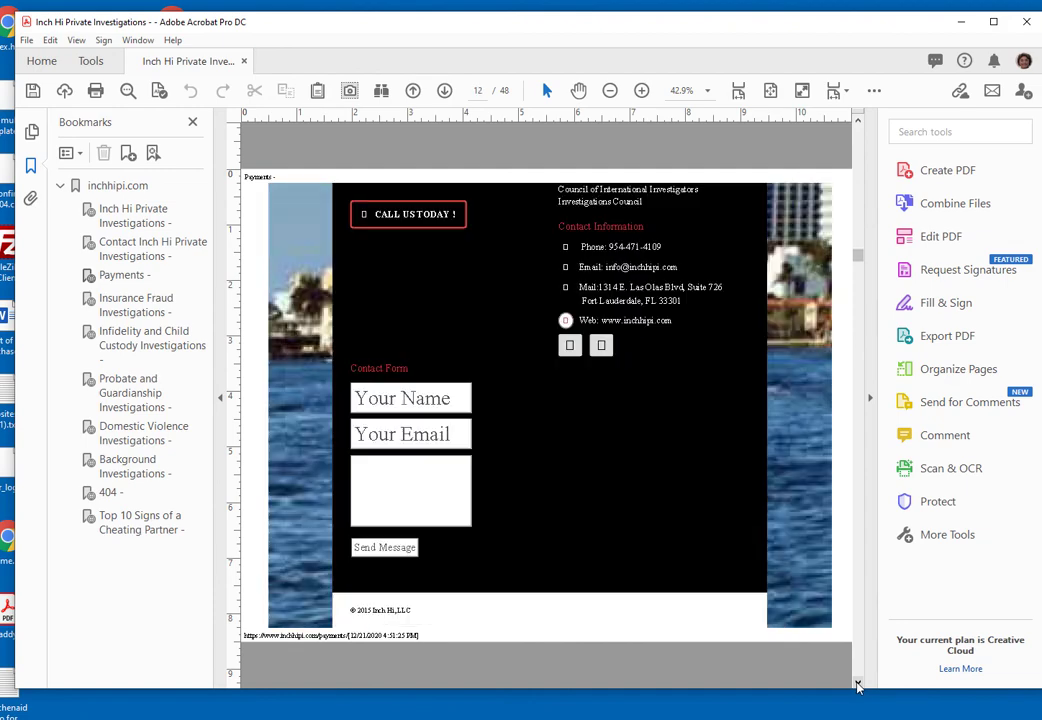
click(123, 310)
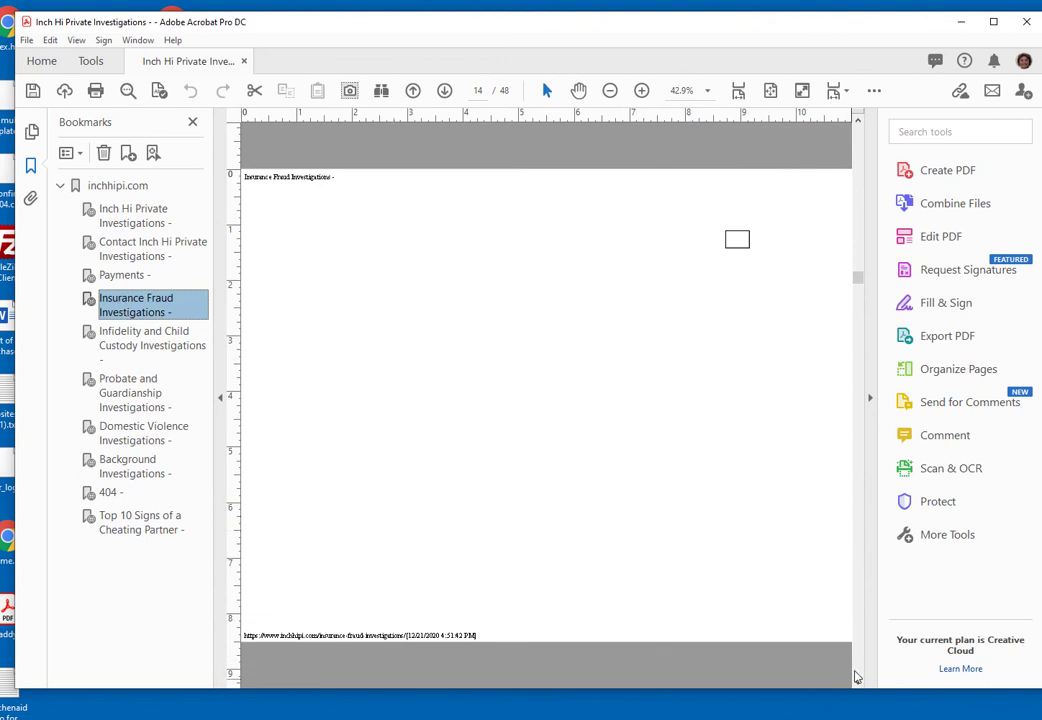
- Read pages 15-16 of insurance fraud text, then jump to the Probate and Guardianship bookmark
click(858, 684)
click(858, 684)
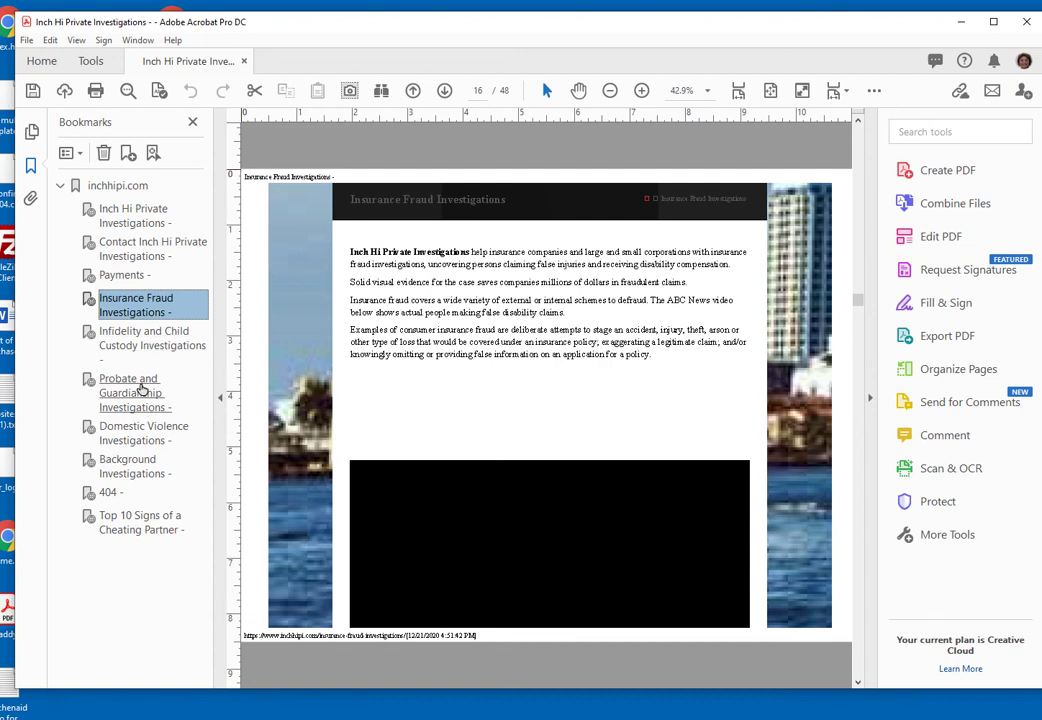
click(142, 391)
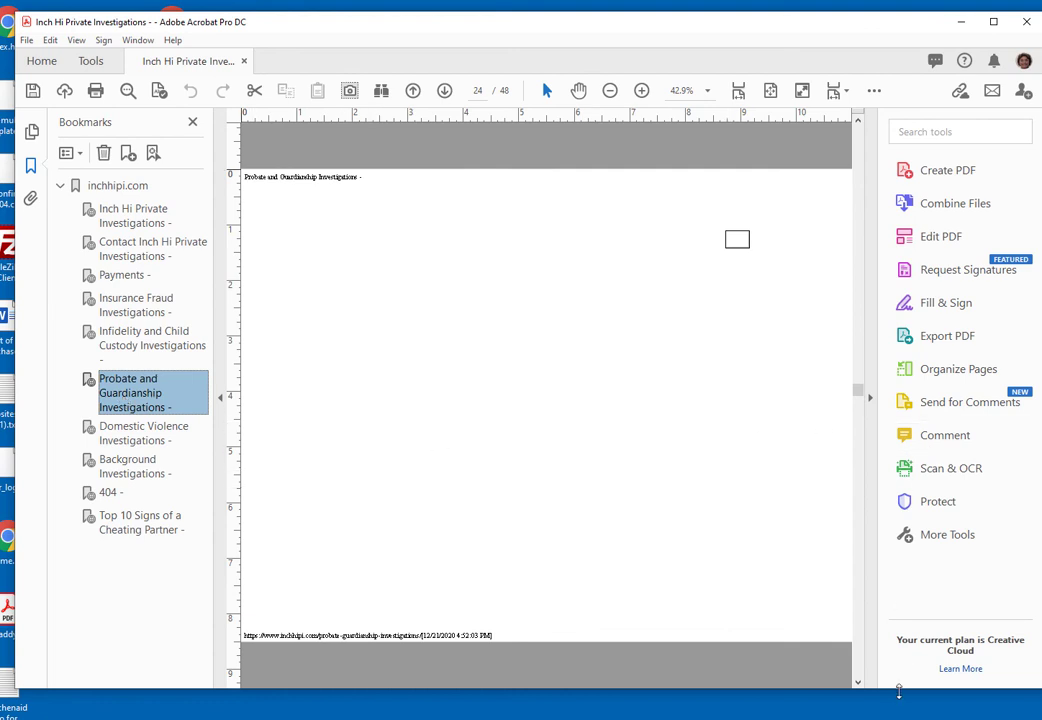
- Page from page 25 through the Domestic Violence text to page 34, Background Investigations
click(856, 686)
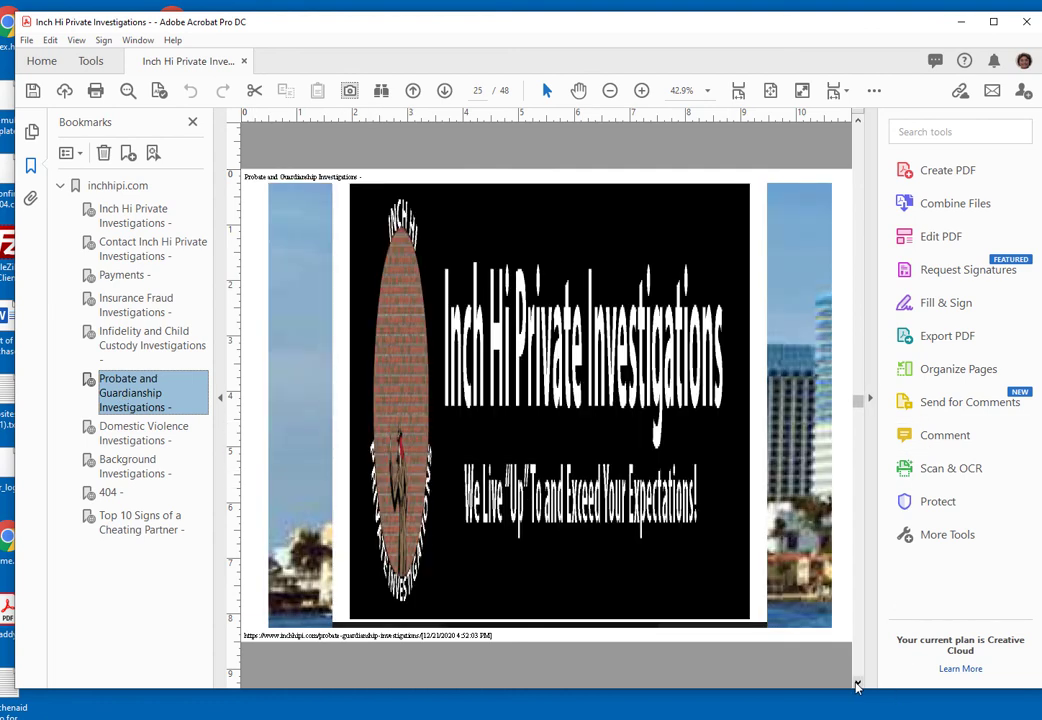
click(856, 686)
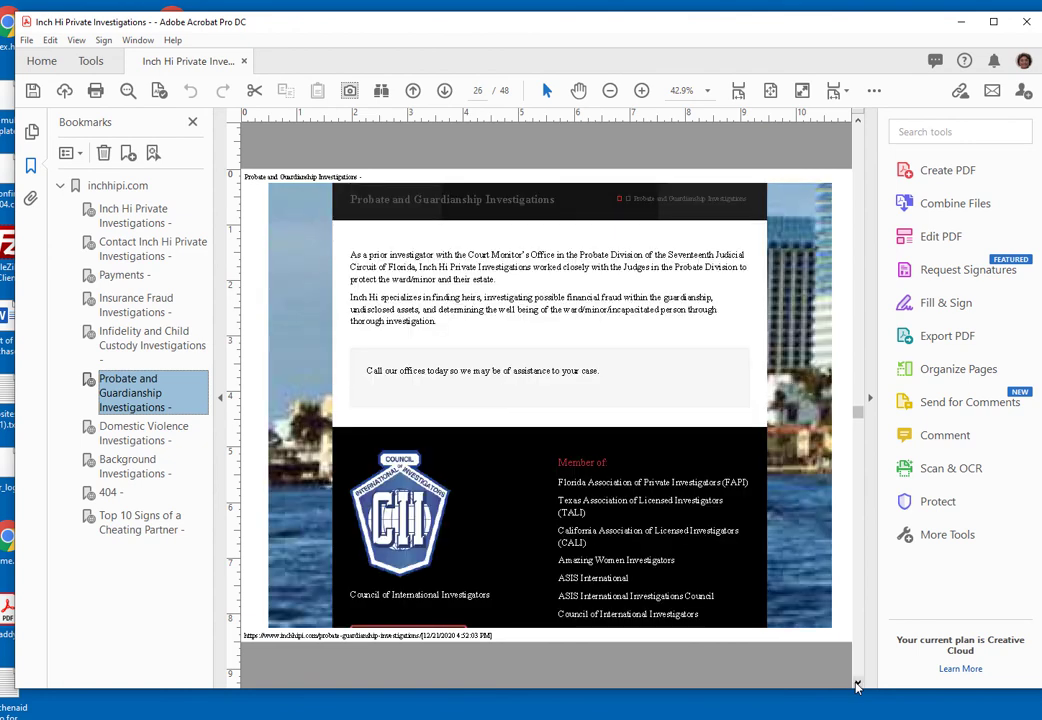
click(856, 686)
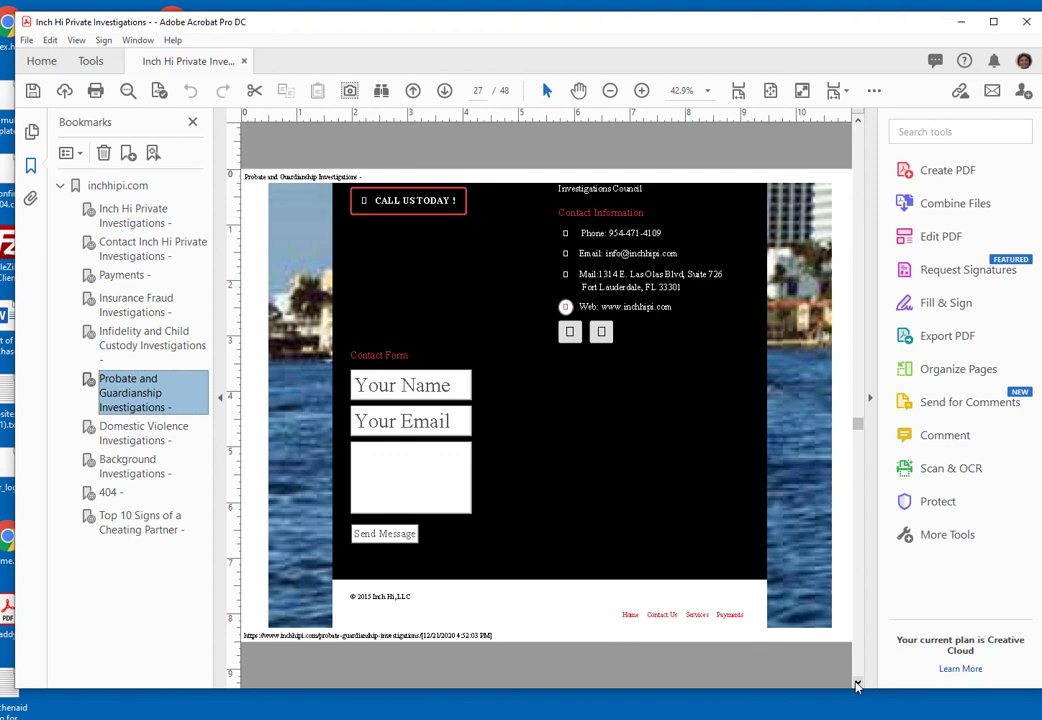
click(856, 686)
click(856, 686)
click(856, 686)
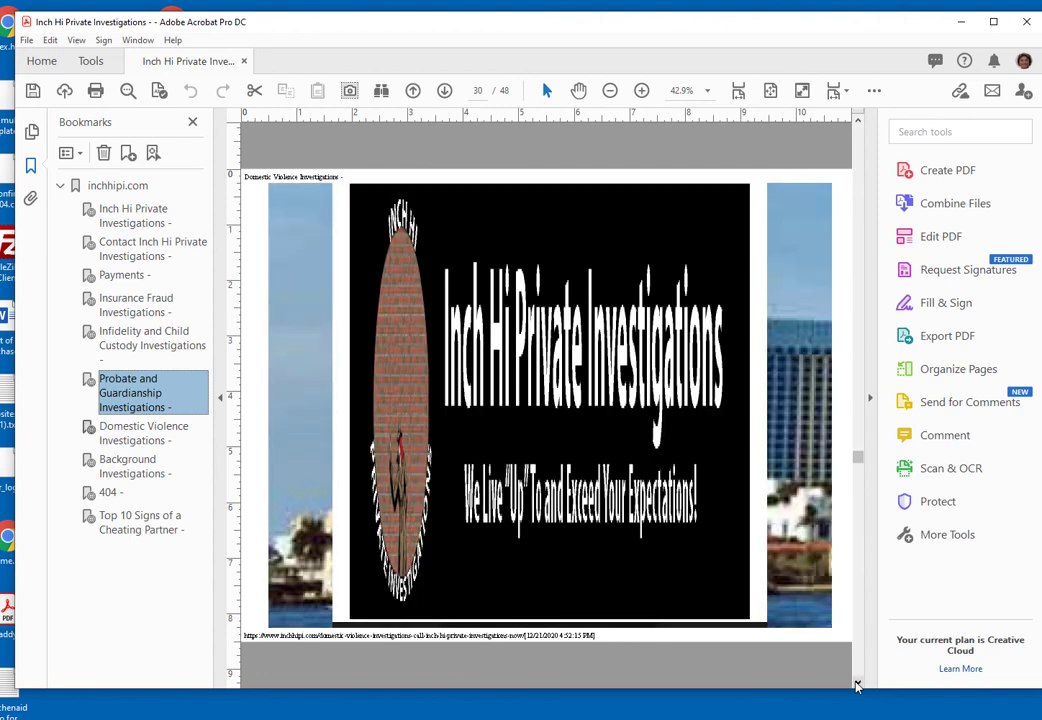
click(856, 686)
click(856, 686)
click(856, 686)
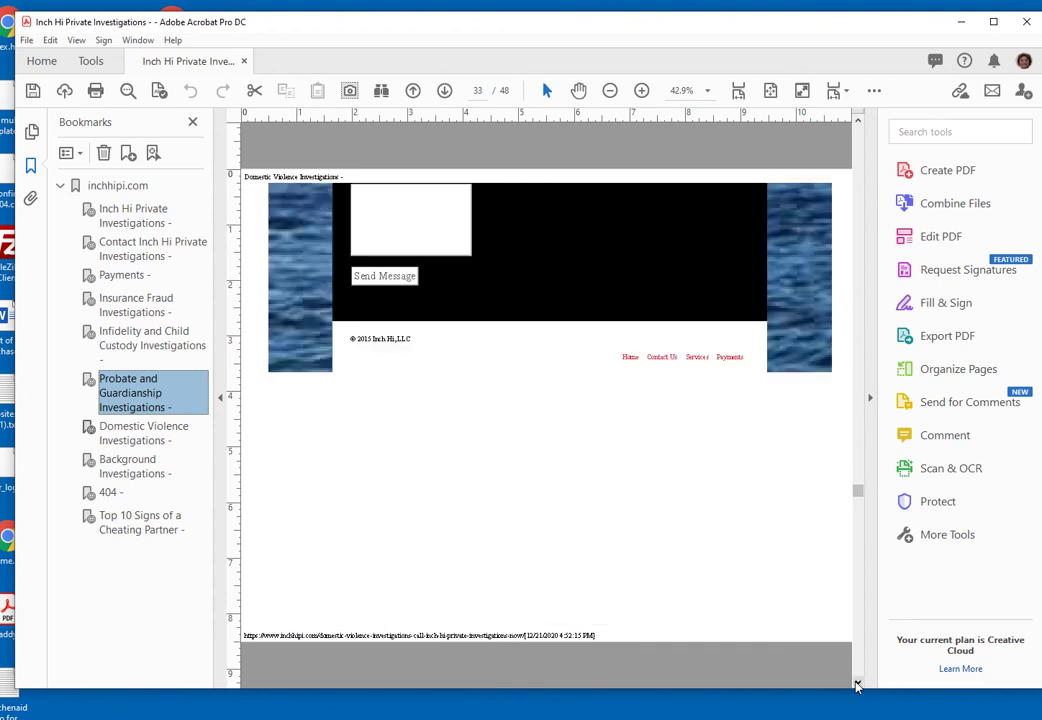
click(856, 686)
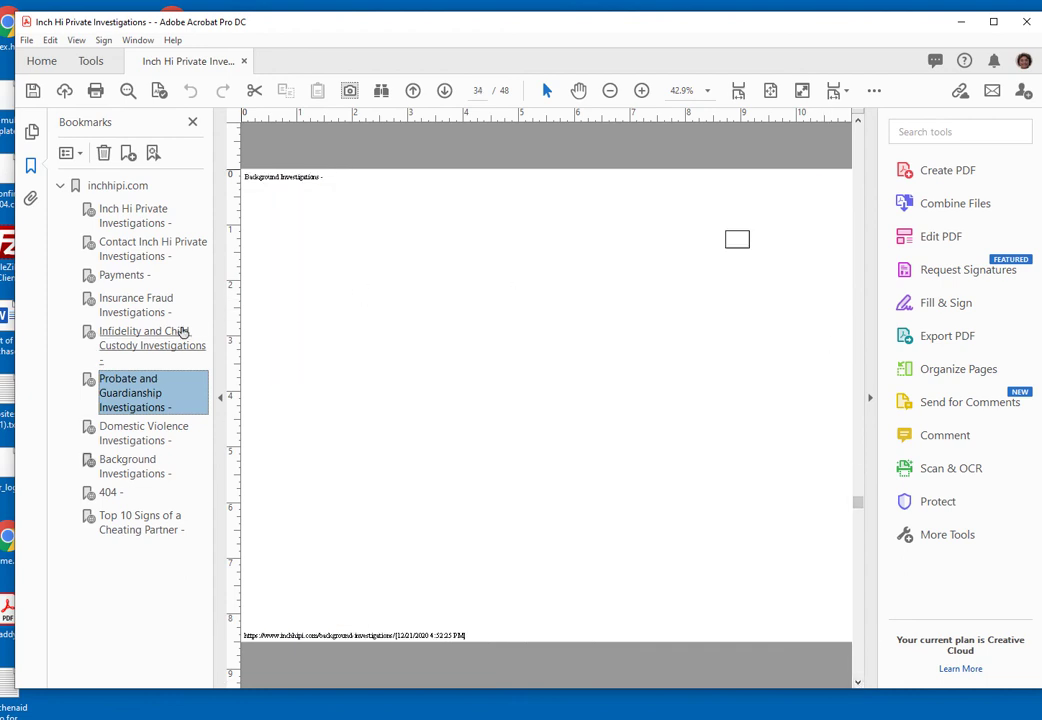